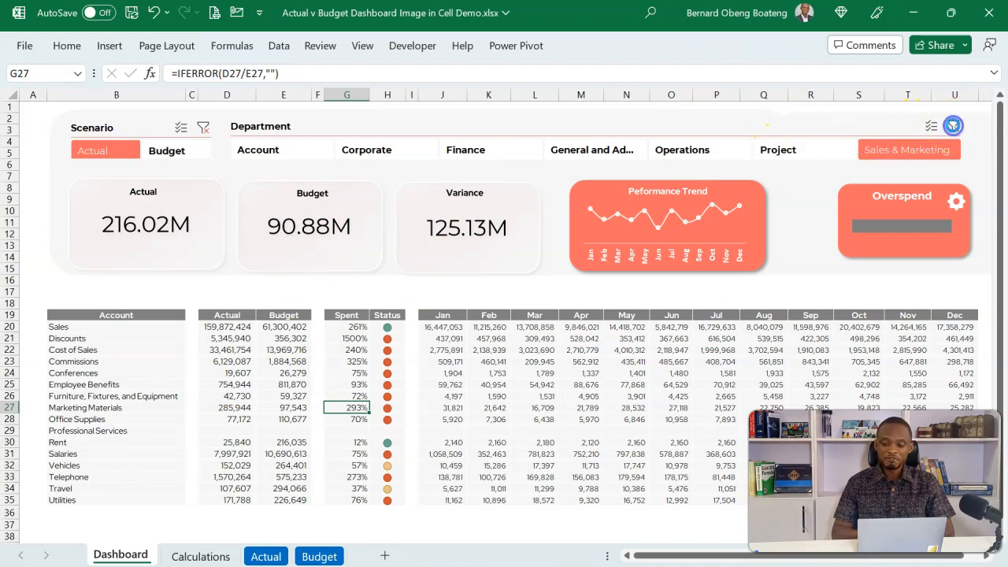
# Clear the Department filter, then compare the dashboard's spend status for Sales & Marketing and Project.
pyautogui.click(952, 126)
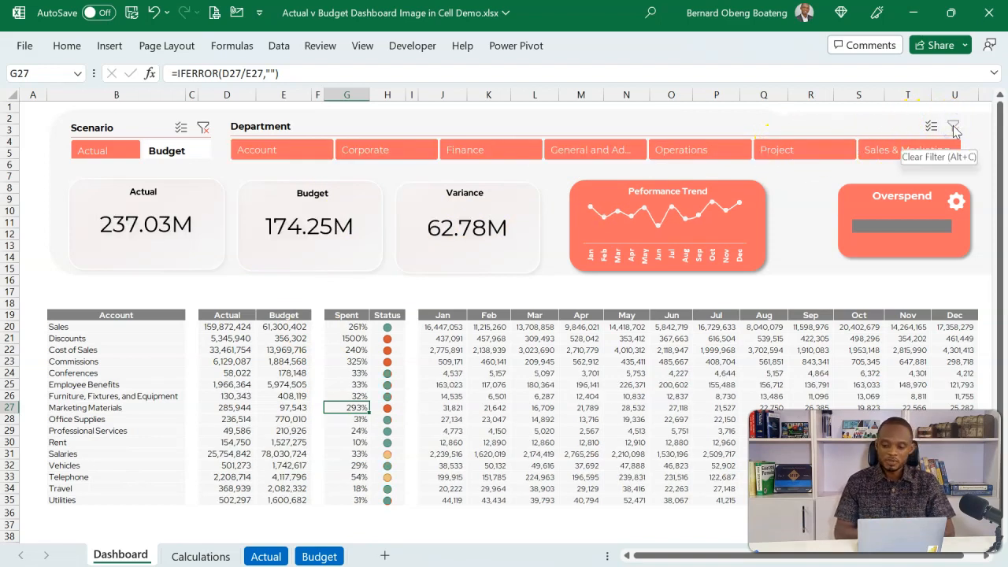
pyautogui.click(883, 153)
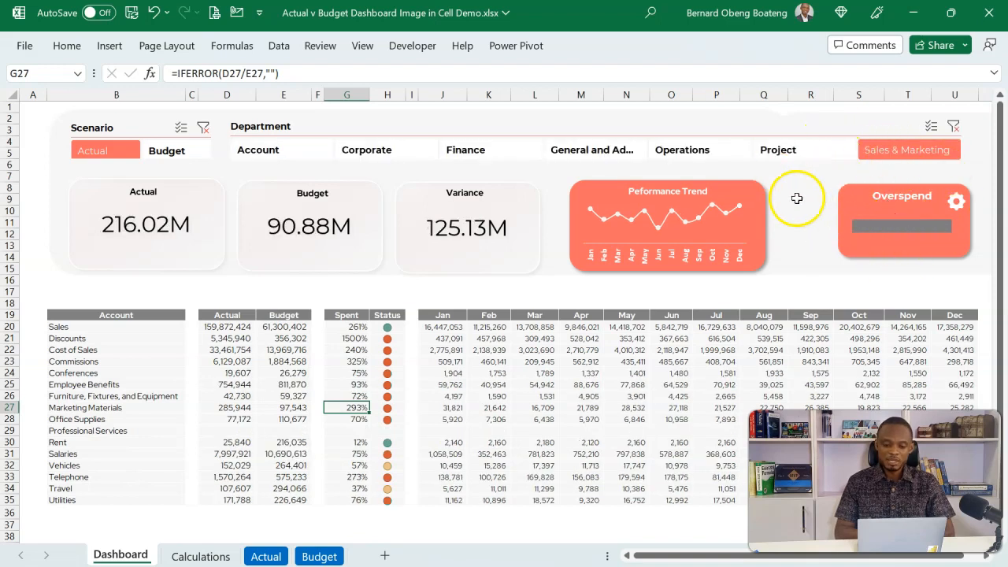
pyautogui.click(802, 154)
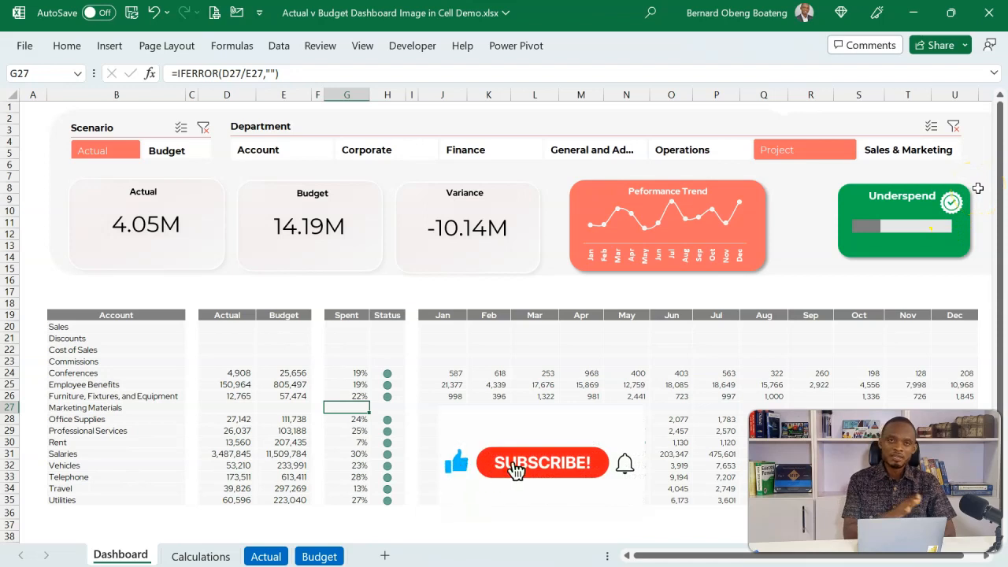
pyautogui.click(925, 151)
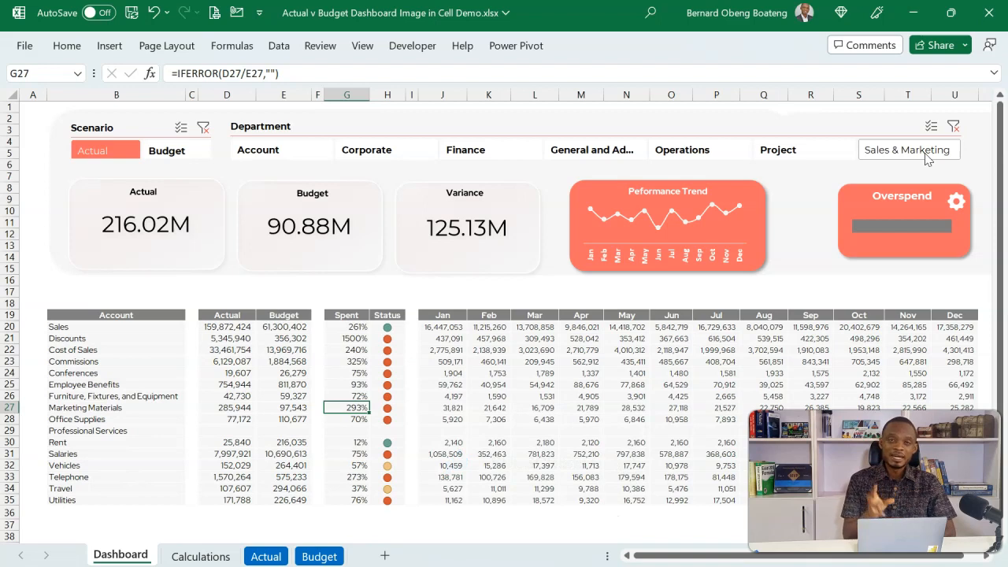
pyautogui.click(844, 153)
pyautogui.click(866, 153)
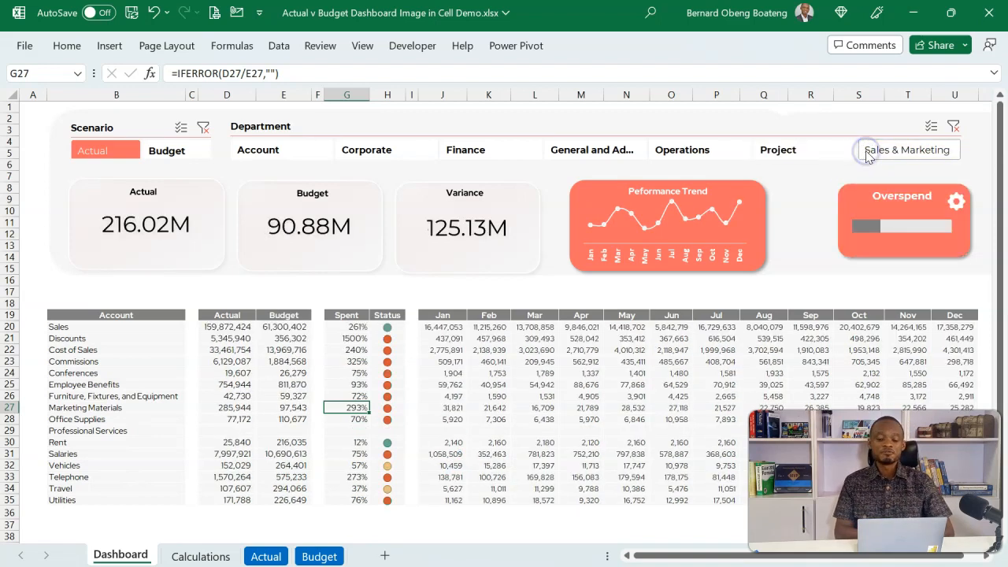
pyautogui.click(824, 154)
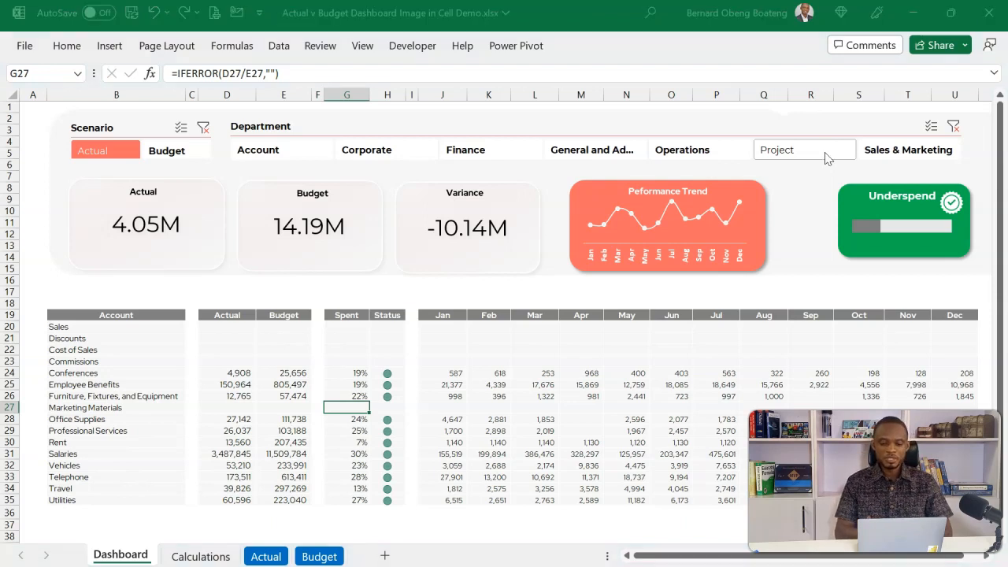
# Create a blank workbook and open the online picture search for placing pictures in cell G4.
pyautogui.hotkey('ctrl', 'n')
pyautogui.click(348, 233)
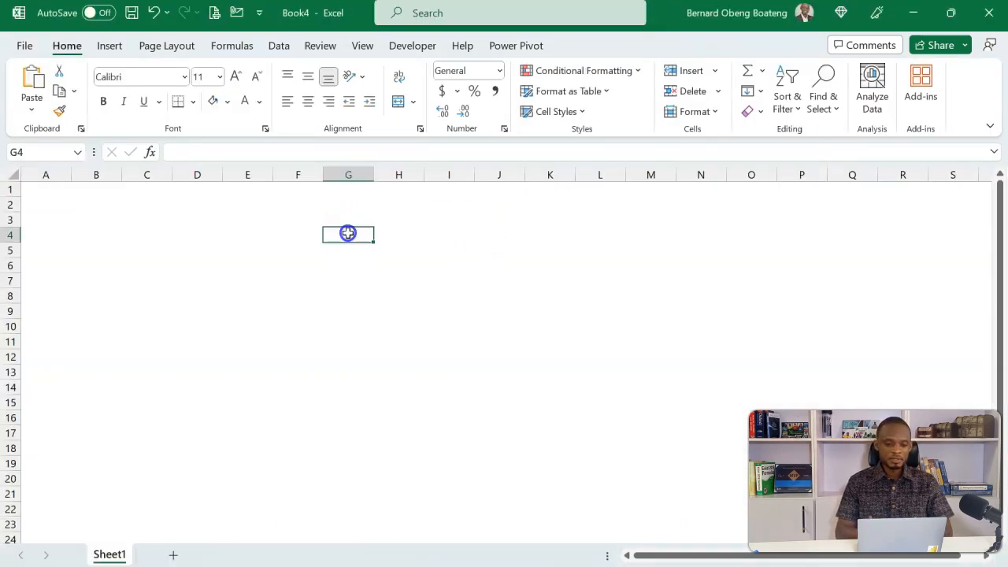
pyautogui.click(118, 47)
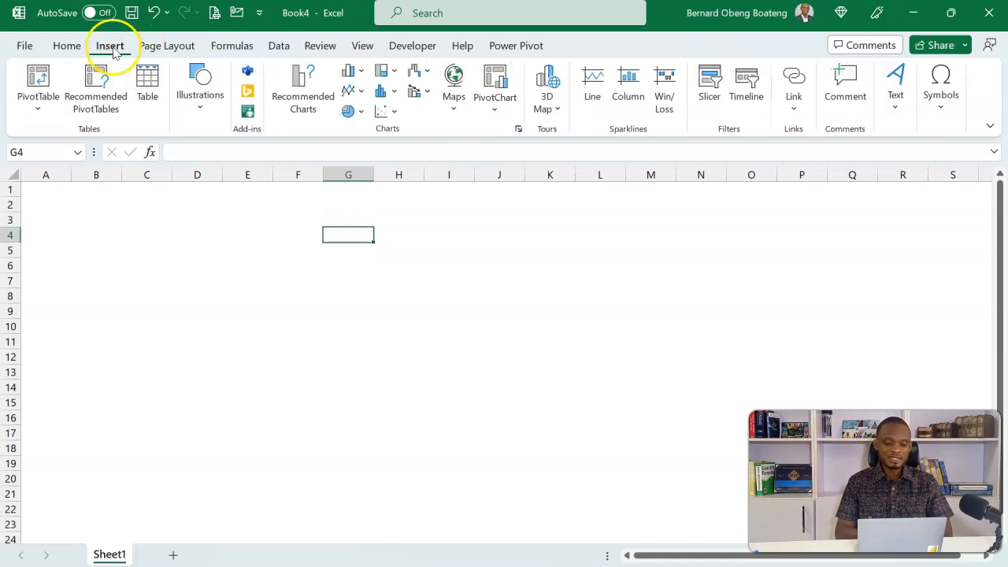
pyautogui.click(194, 105)
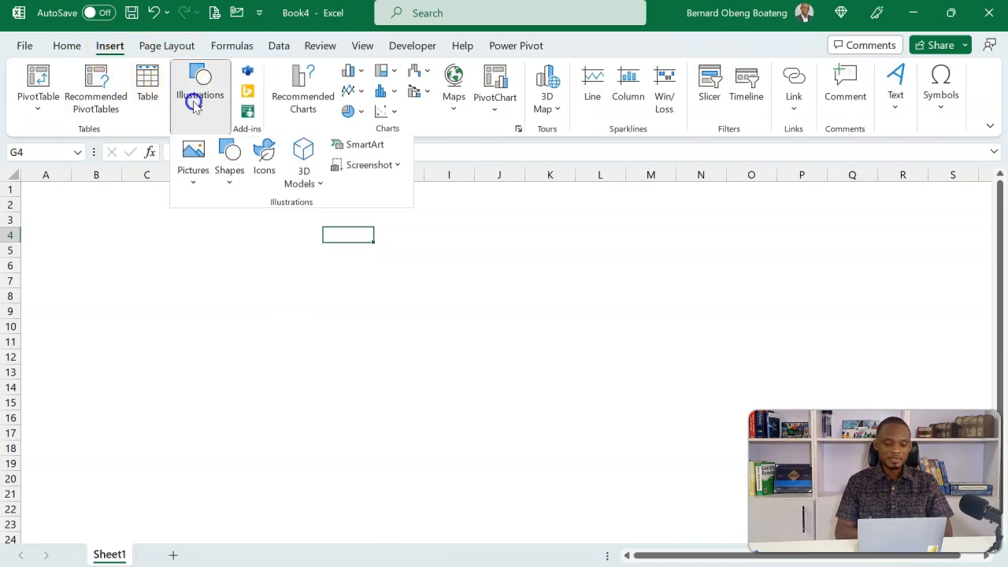
pyautogui.click(196, 182)
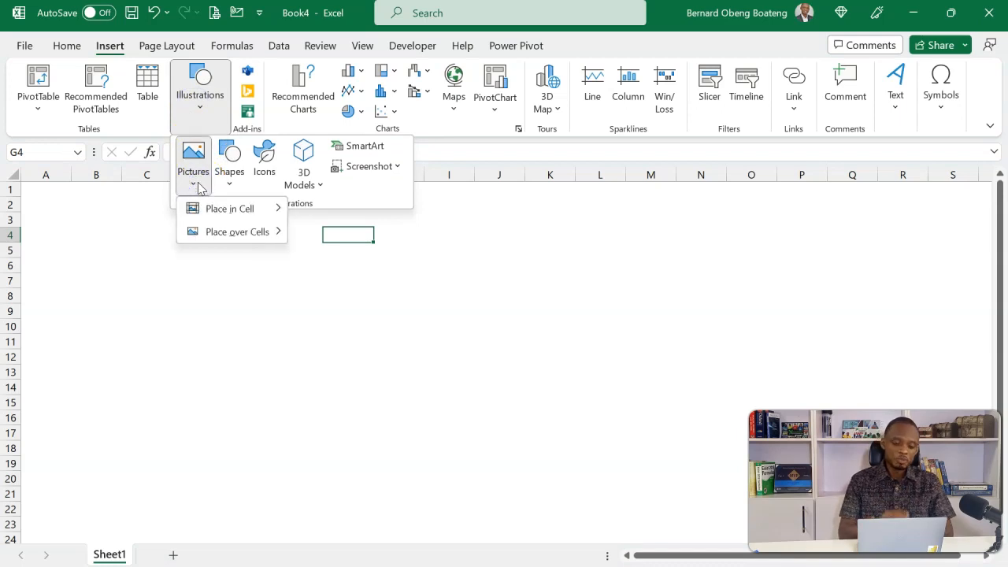
pyautogui.click(218, 213)
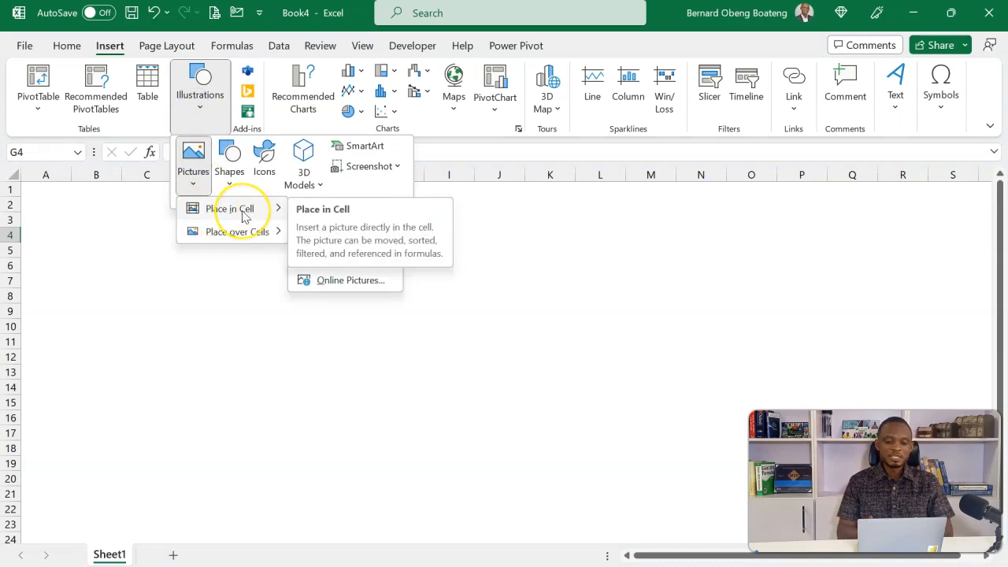
pyautogui.click(237, 234)
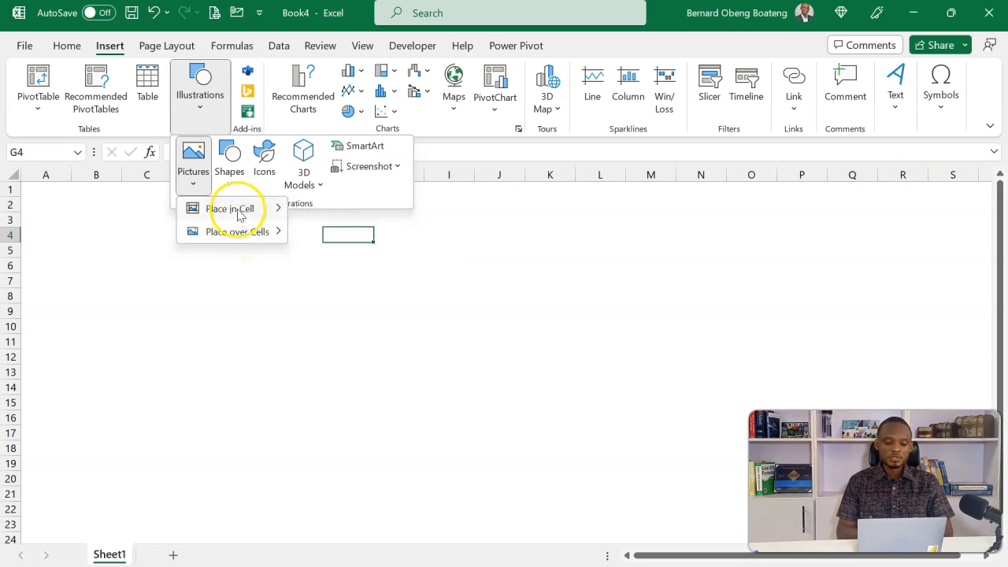
pyautogui.click(262, 213)
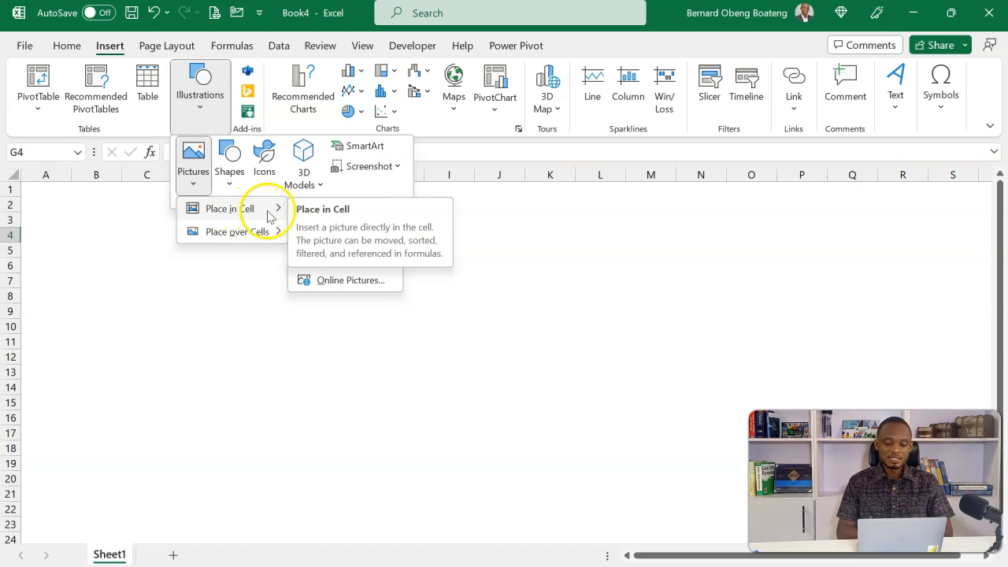
pyautogui.click(351, 281)
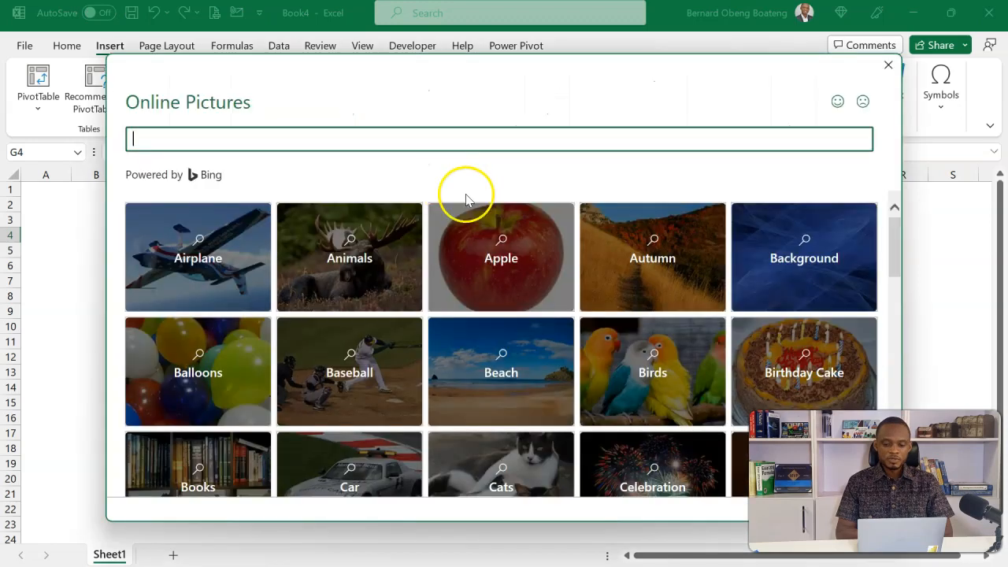
# Insert the two-elephants picture and the brown bear picture from the Animals category into the cells.
pyautogui.click(378, 289)
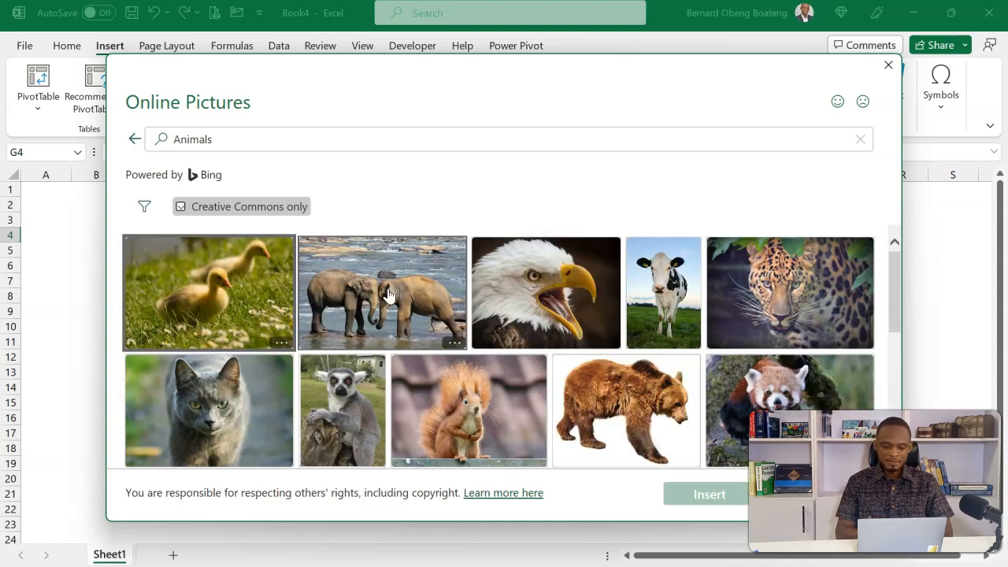
pyautogui.click(389, 294)
pyautogui.click(622, 404)
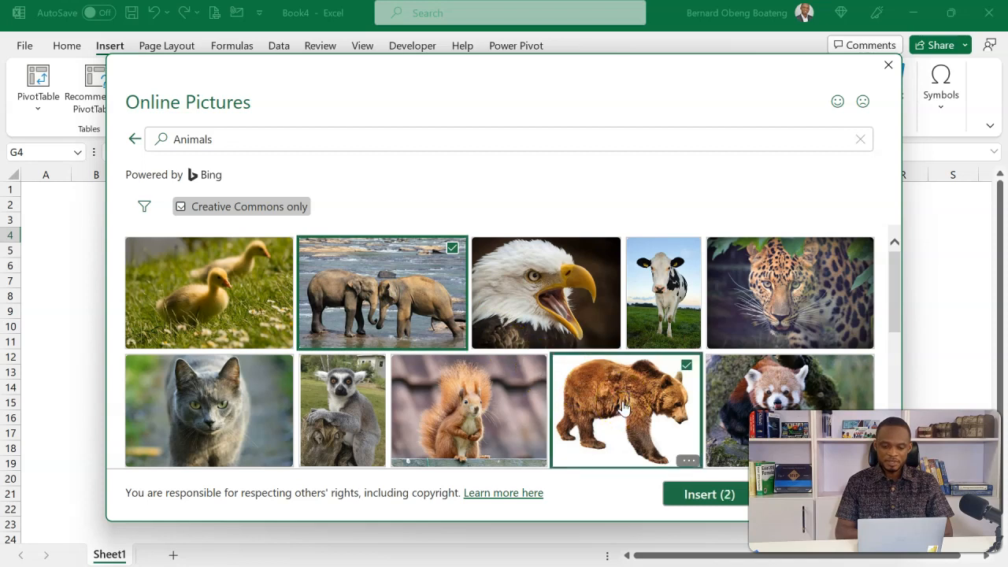
pyautogui.click(686, 498)
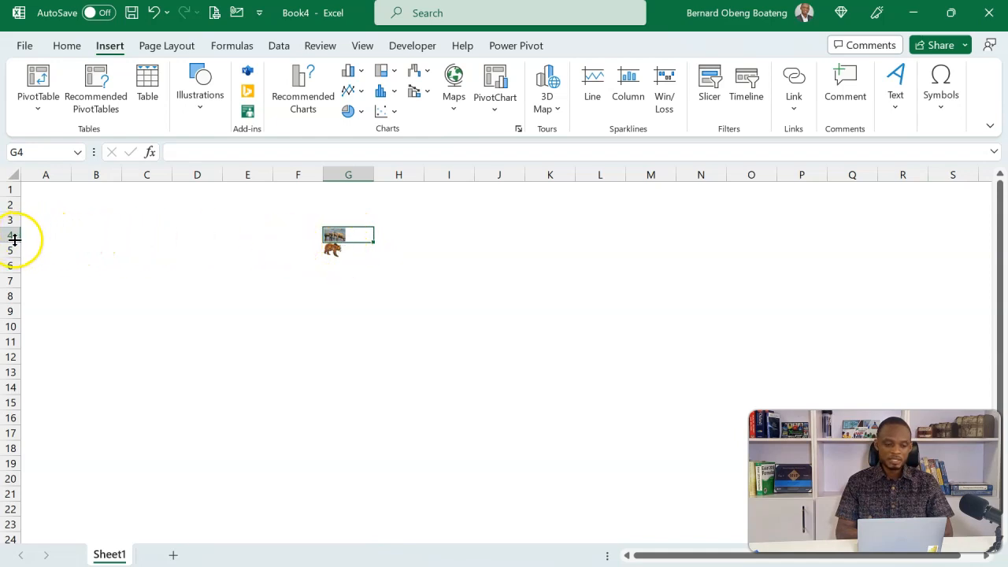
# Enlarge rows 4 and 5 and widen column G so both animal pictures display larger.
pyautogui.moveTo(16, 241); pyautogui.dragTo(23, 291)
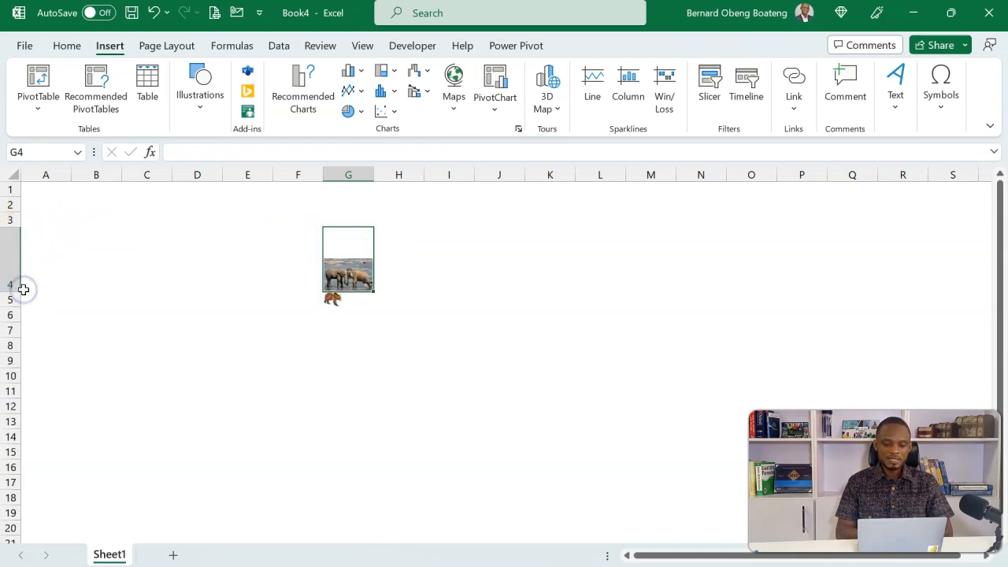
pyautogui.moveTo(374, 173); pyautogui.dragTo(447, 191)
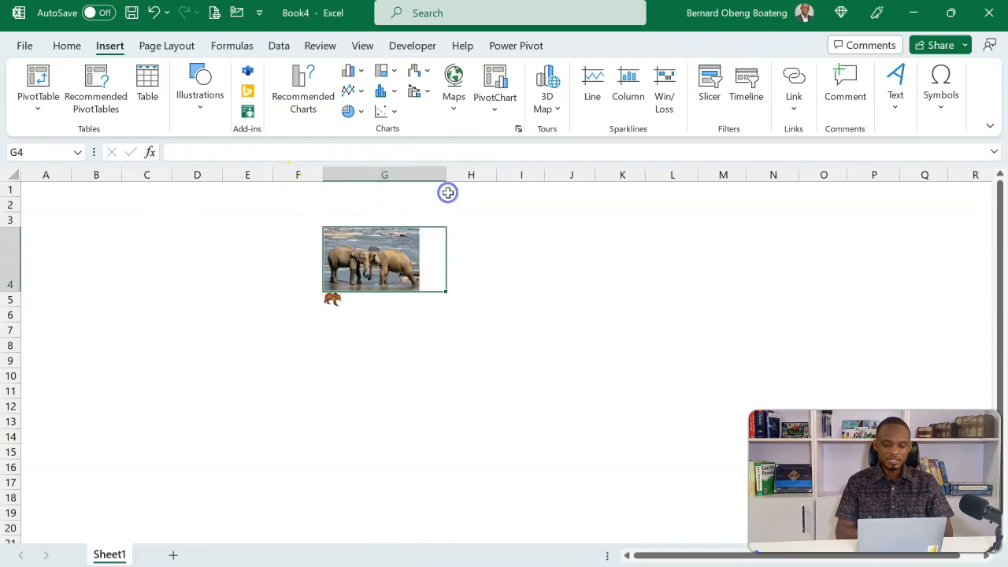
pyautogui.click(332, 299)
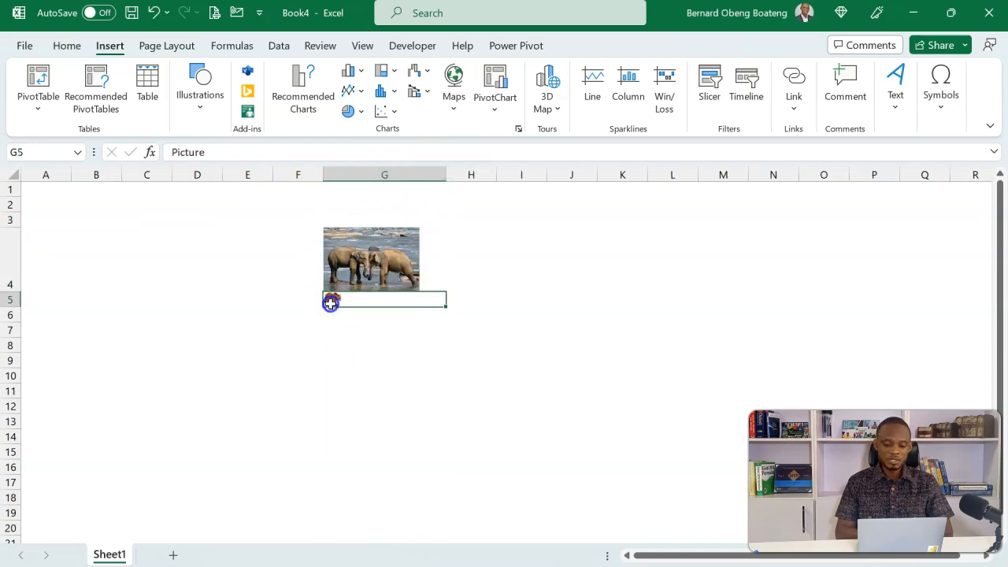
pyautogui.moveTo(18, 305); pyautogui.dragTo(23, 359)
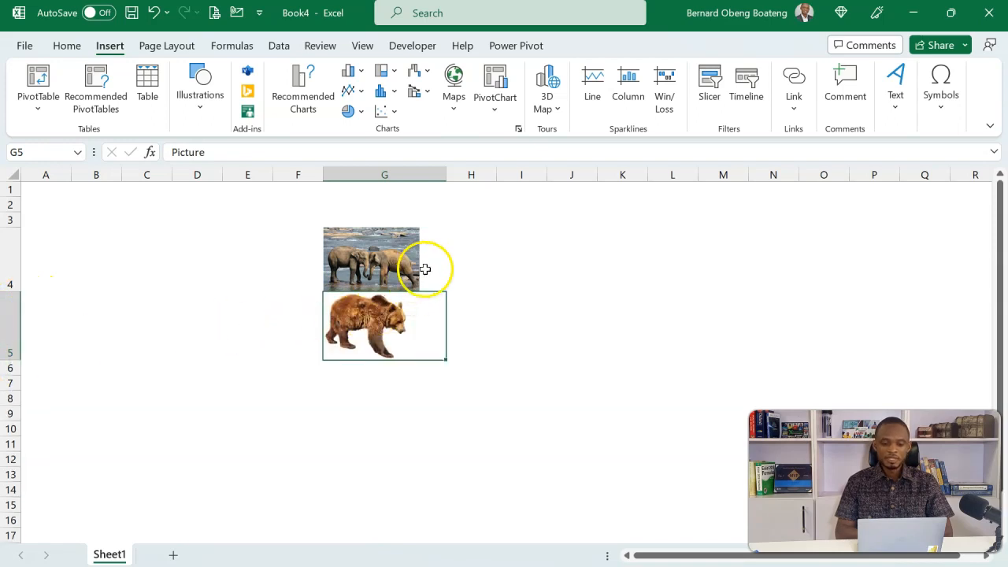
# Turn on the worksheet's gridlines.
pyautogui.click(480, 258)
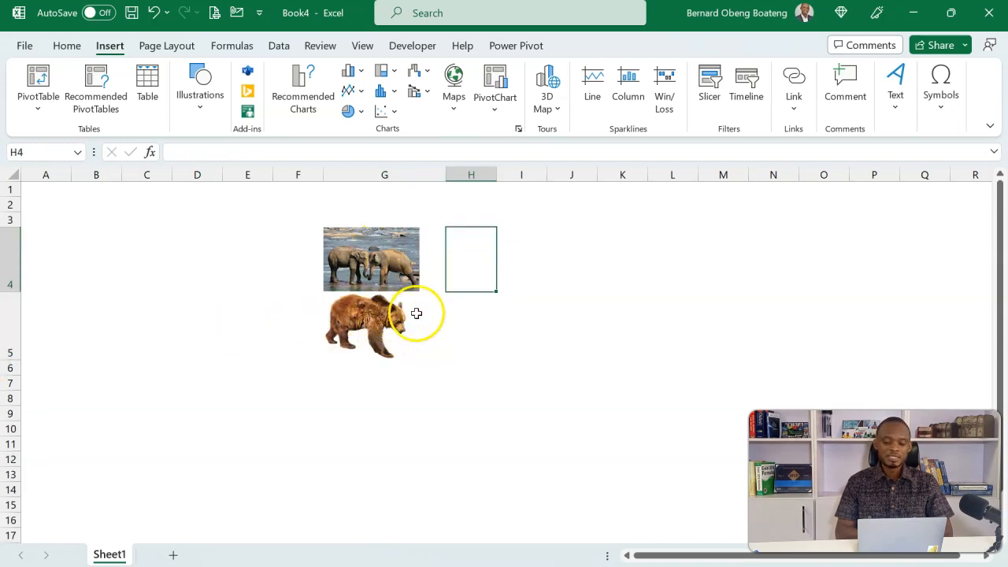
pyautogui.click(392, 401)
pyautogui.click(619, 281)
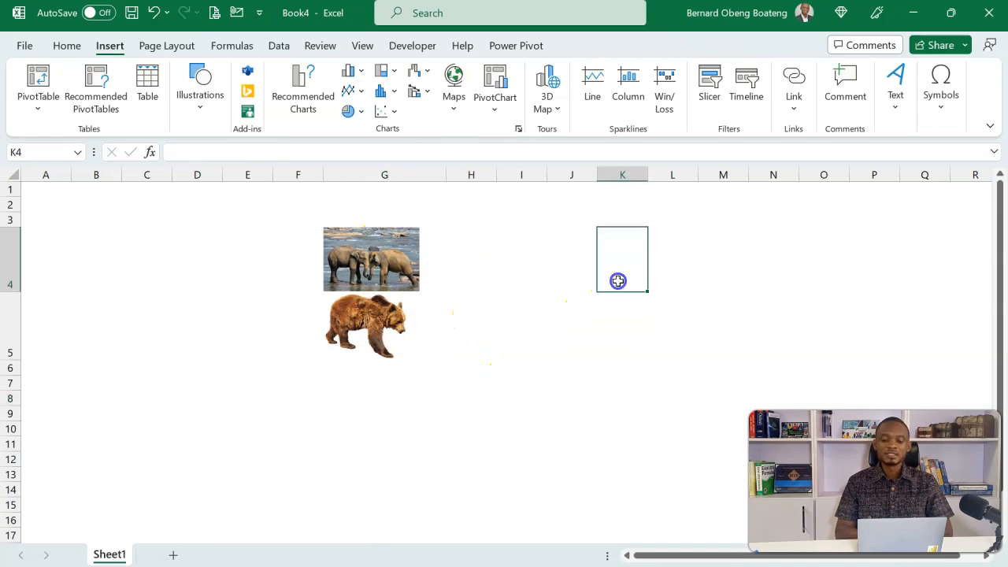
pyautogui.press('alt')
pyautogui.press('w')
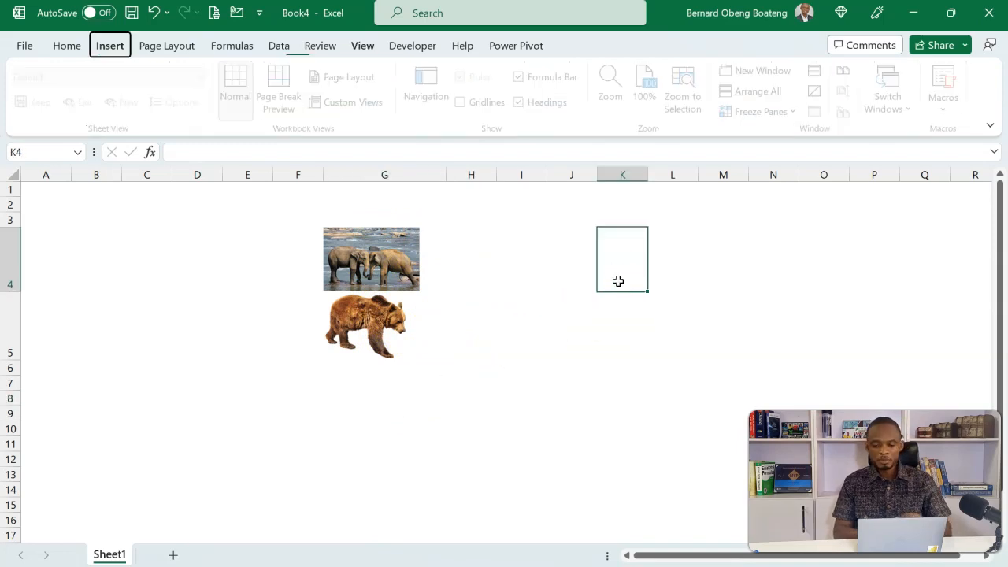
pyautogui.press('v')
pyautogui.press('g')
# Enter 4000 in cell H7 as the test value.
pyautogui.click(497, 402)
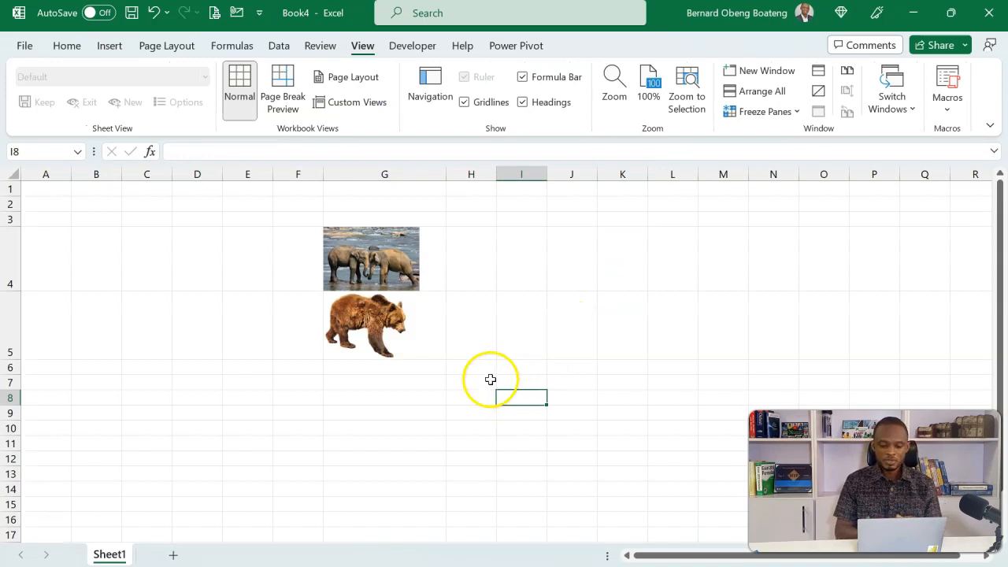
pyautogui.click(480, 384)
pyautogui.write('4000')
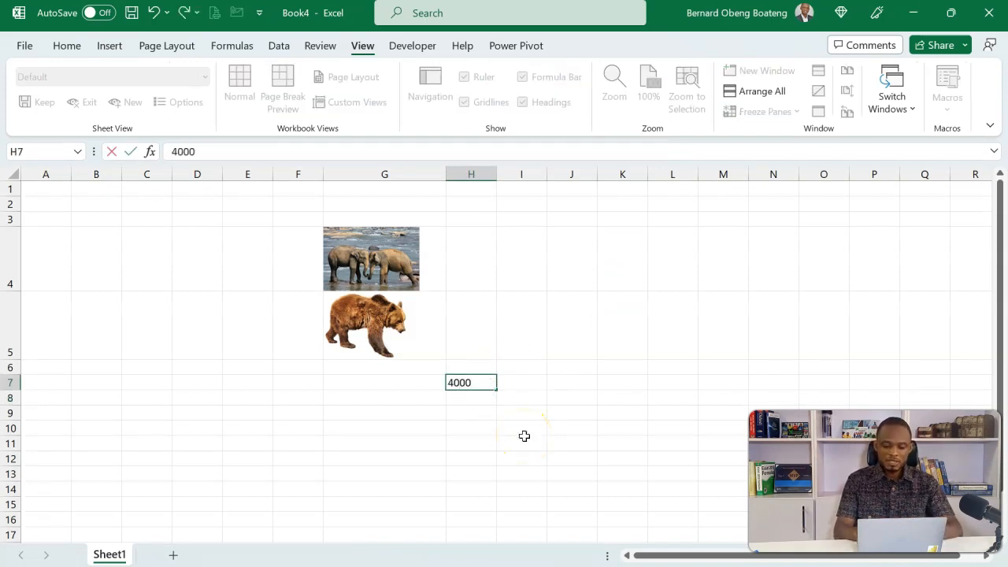
pyautogui.press('Return')
# Enter =IF(H7>5000,G4,G5) in cell H10 to return the elephant or bear picture depending on H7.
pyautogui.click(455, 425)
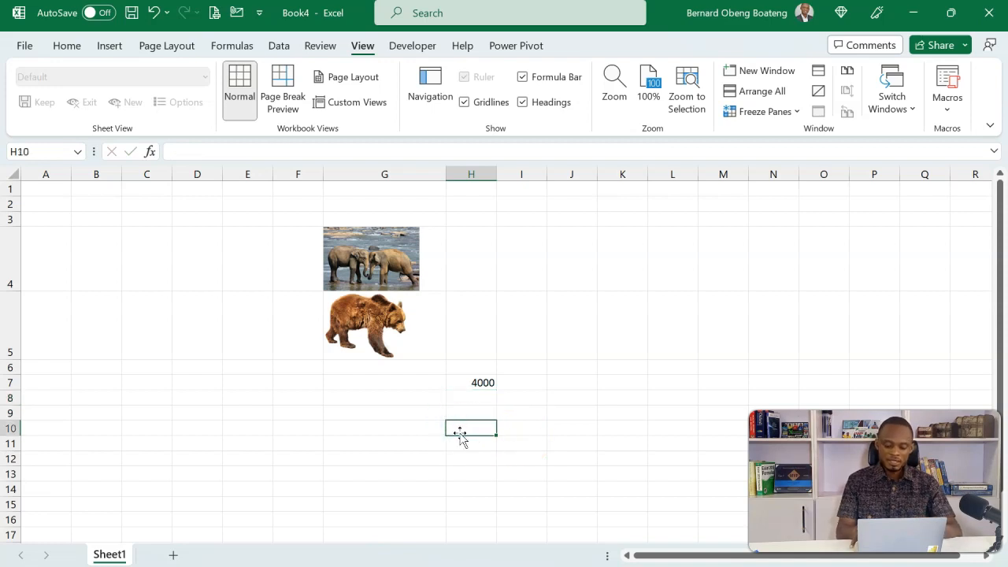
pyautogui.write('=IF(')
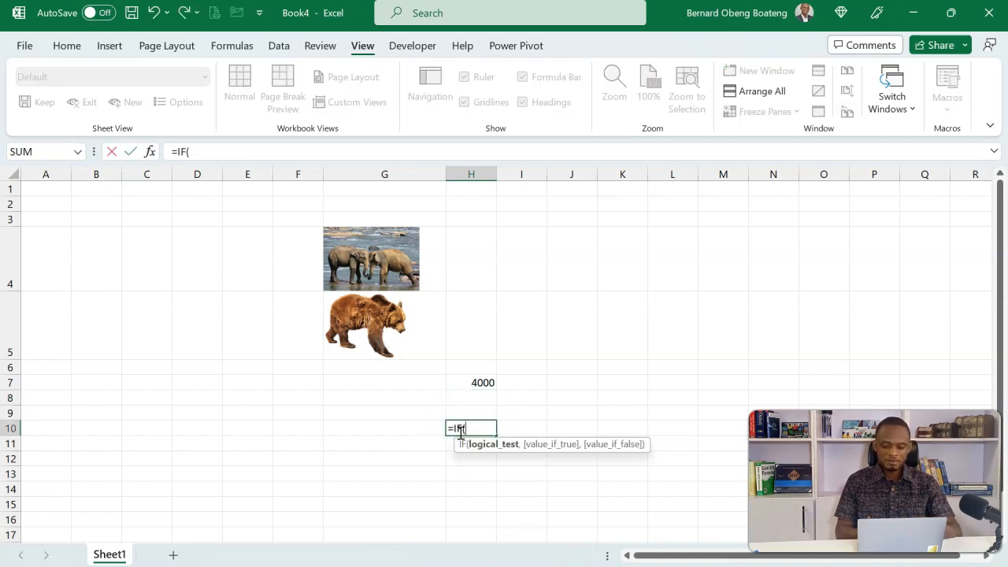
pyautogui.click(470, 383)
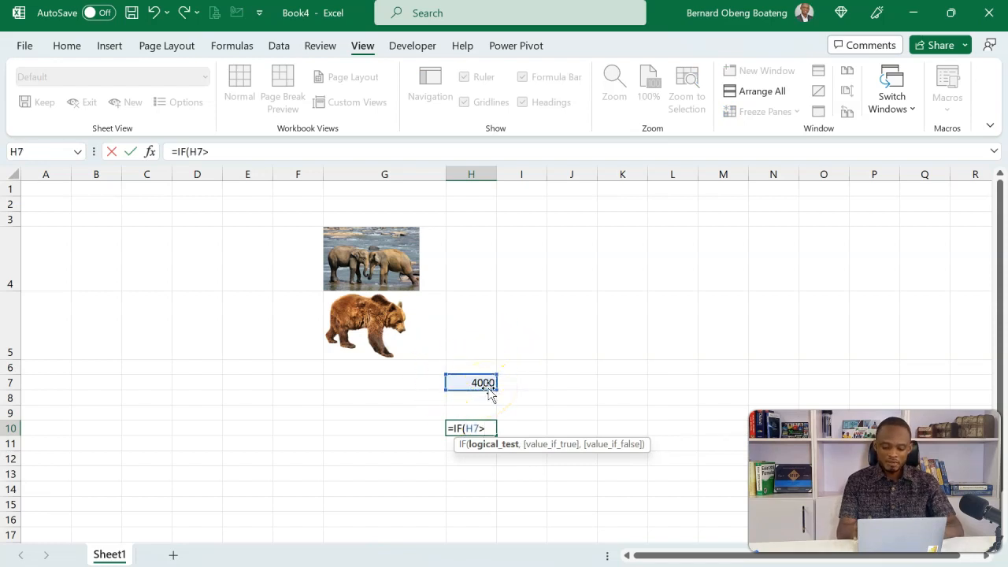
pyautogui.write('>5000,')
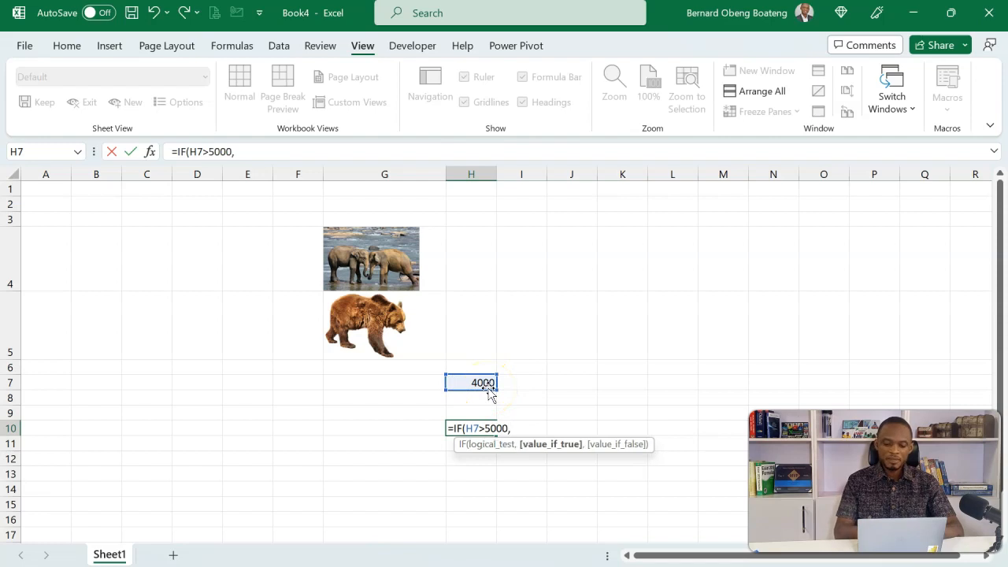
pyautogui.click(380, 256)
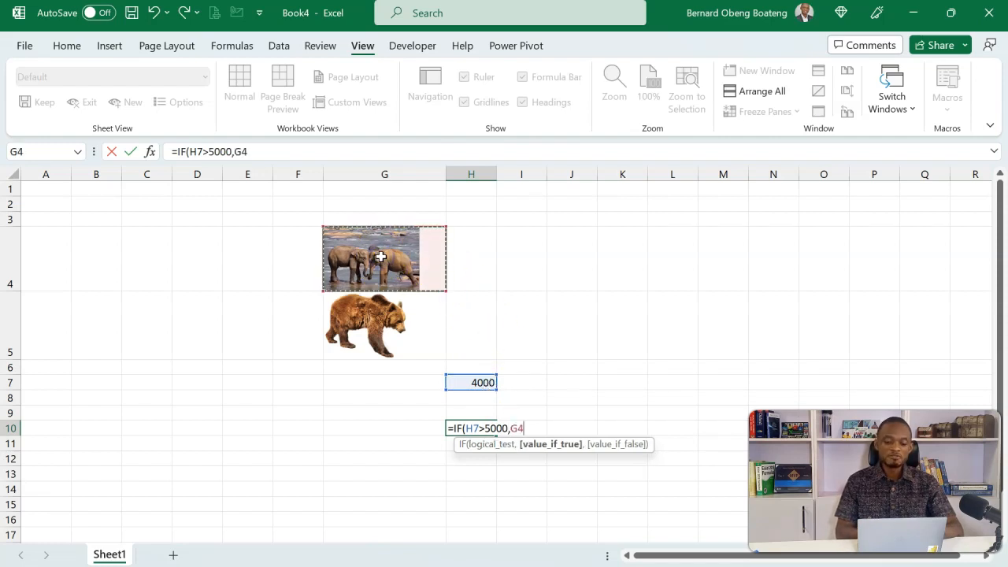
pyautogui.write(',')
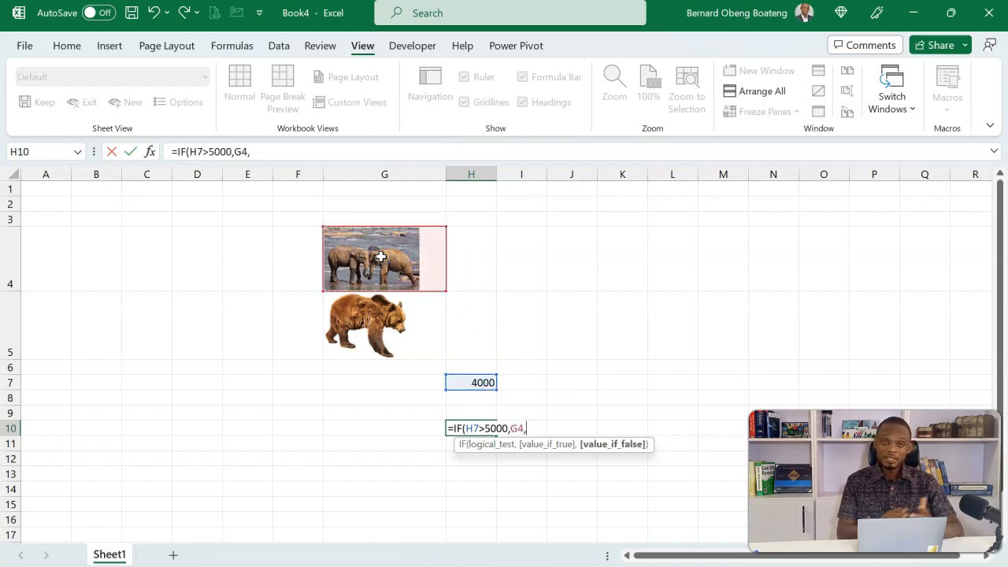
pyautogui.click(387, 322)
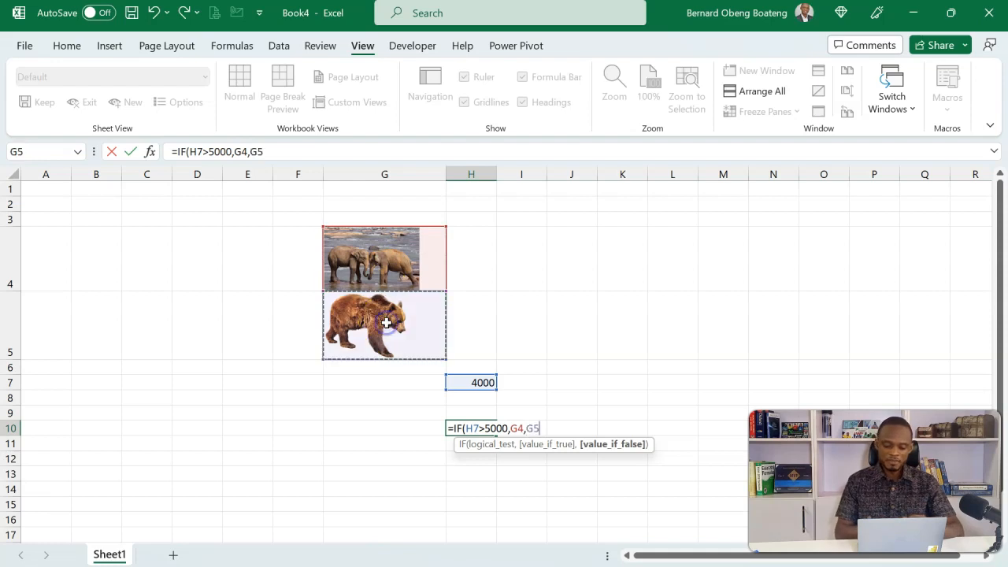
pyautogui.write(')')
pyautogui.press('Return')
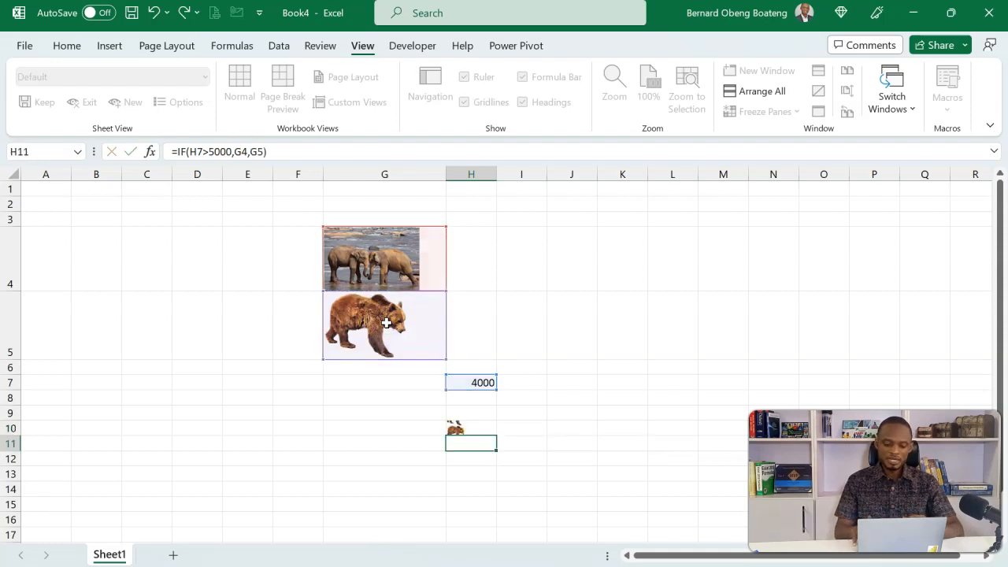
pyautogui.click(473, 427)
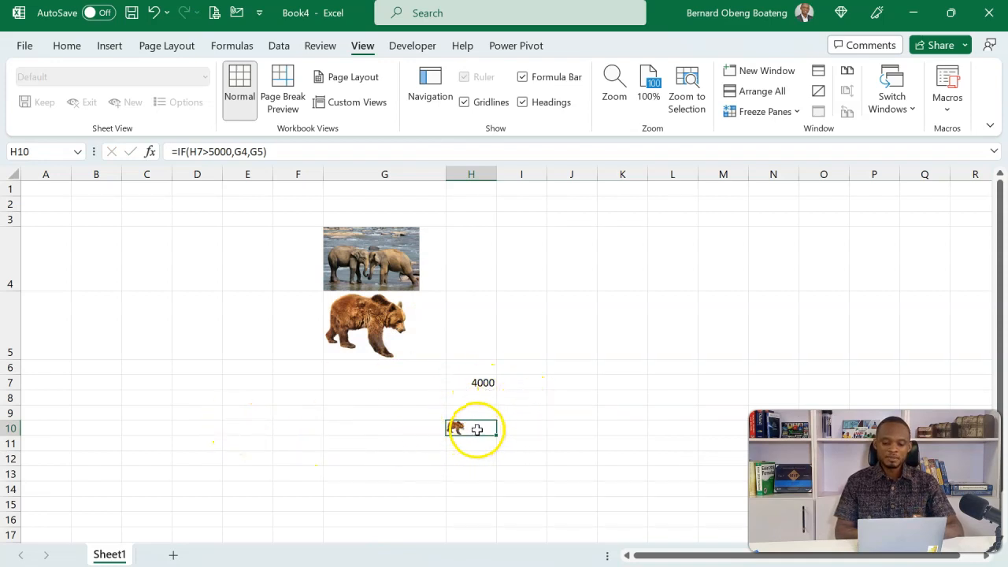
# Merge and center the range H10:K14 so the picture returned by the formula displays larger.
pyautogui.moveTo(476, 429); pyautogui.dragTo(609, 495)
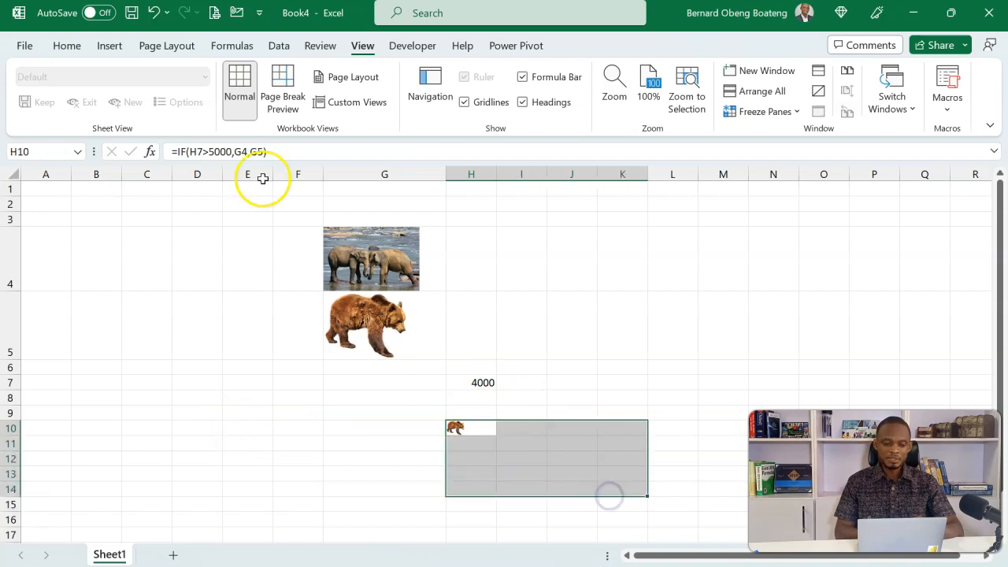
pyautogui.click(67, 46)
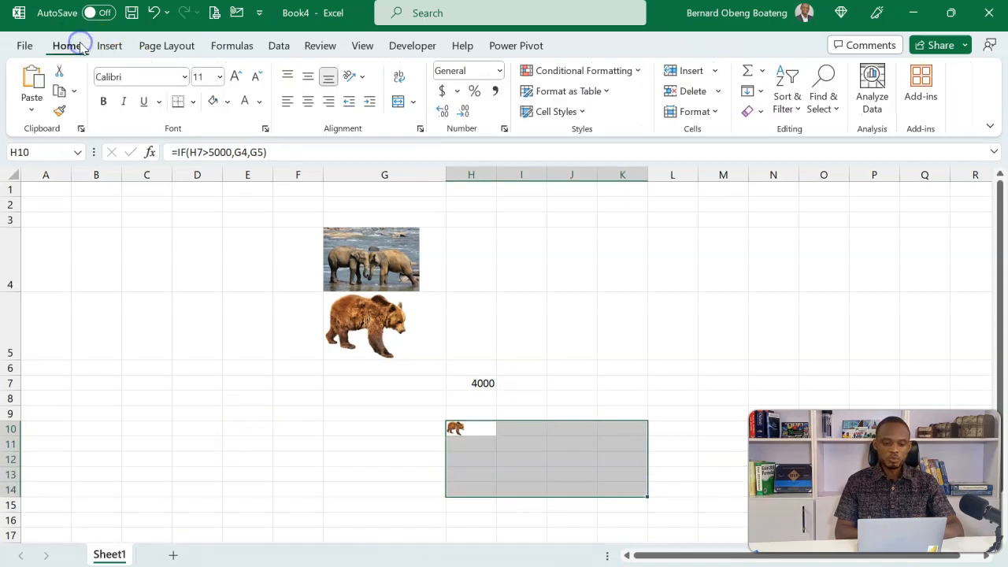
pyautogui.click(397, 103)
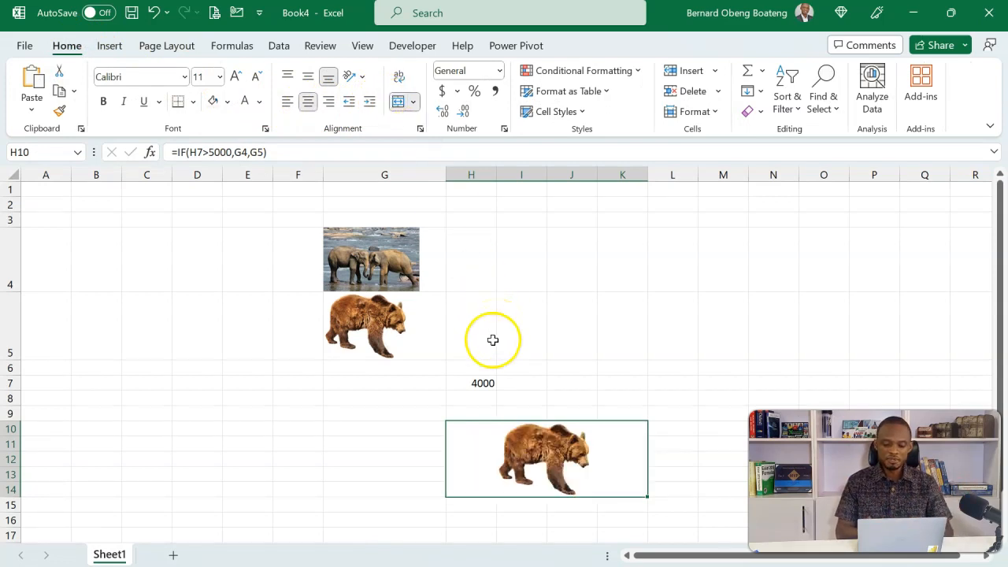
# Change the test value in cell H7 to 6000 to test the IF formula's picture result.
pyautogui.click(481, 383)
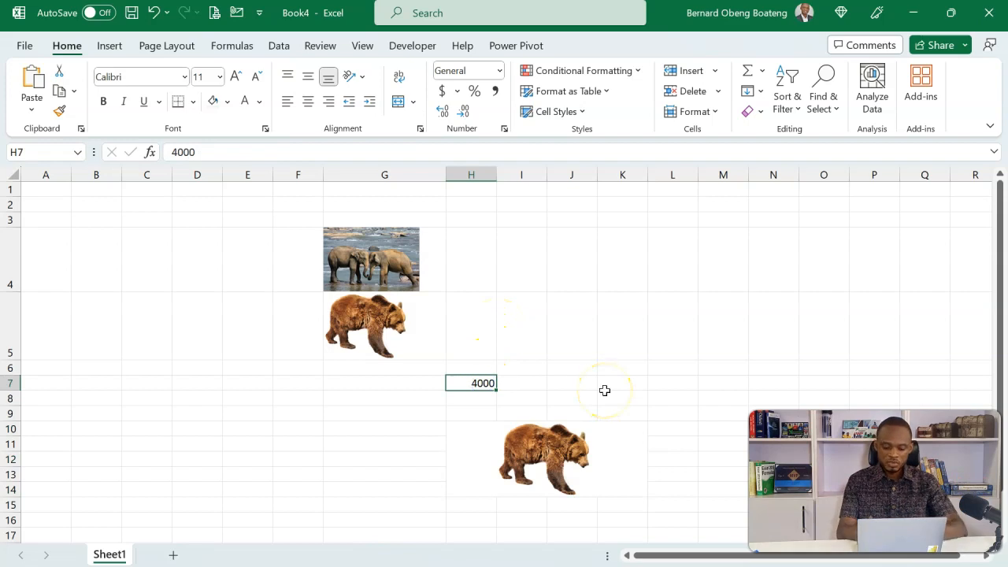
pyautogui.write('600')
pyautogui.press('Return')
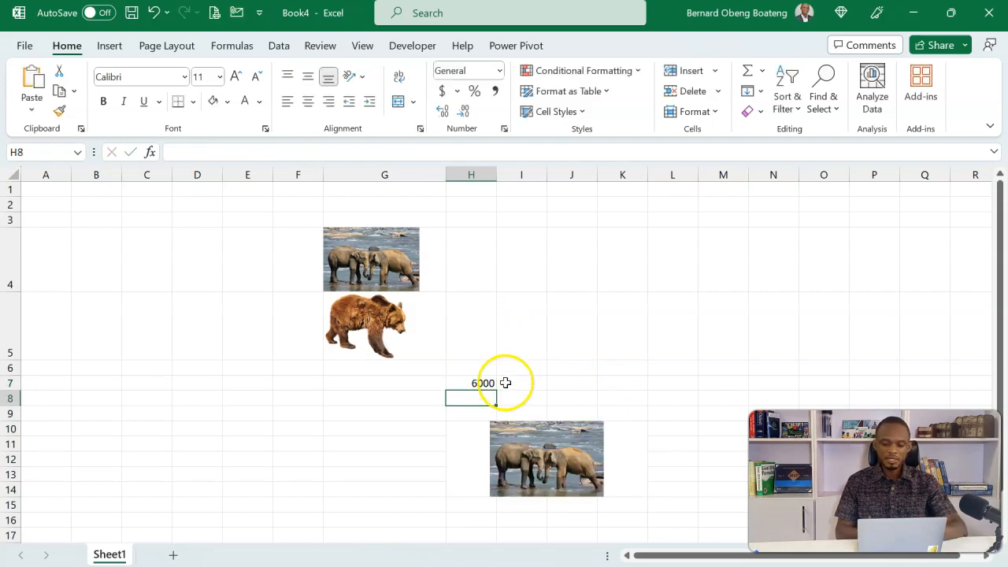
# Set the test value in cell H7 to 3000 to test the other picture result.
pyautogui.click(466, 384)
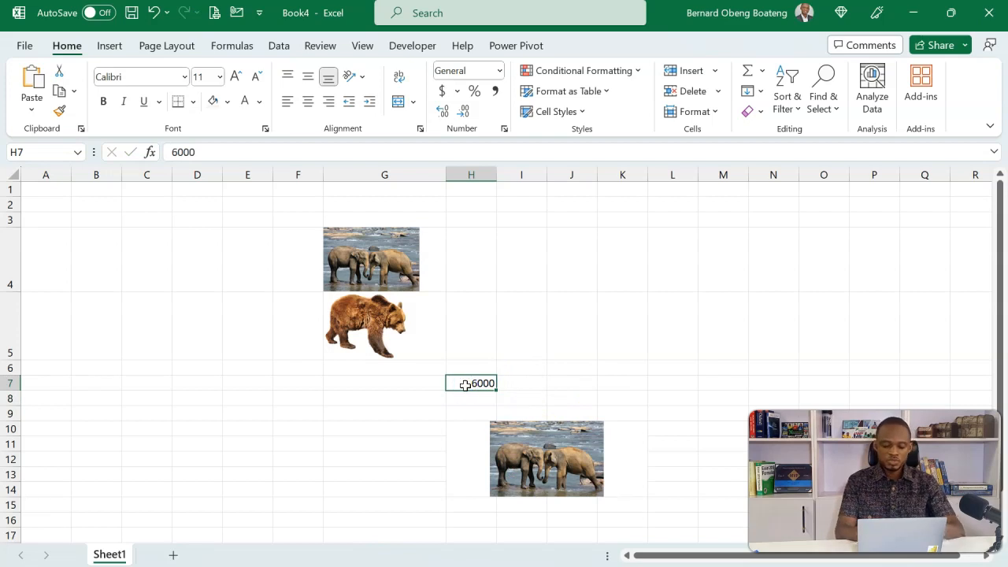
pyautogui.write('3000')
pyautogui.press('Return')
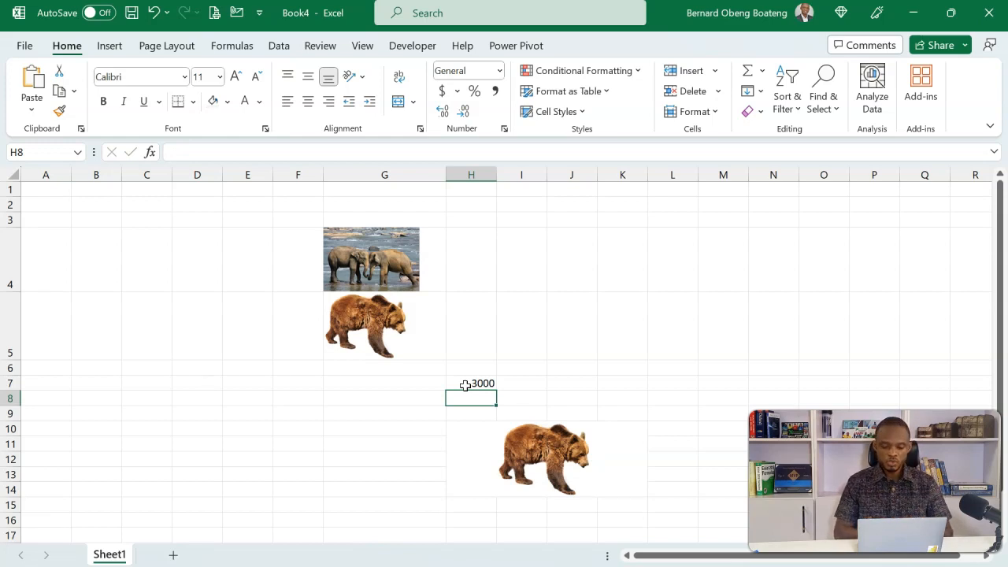
# Switch to the Actual v Budget Dashboard Image in Cell Demo workbook.
pyautogui.moveTo(430, 566)
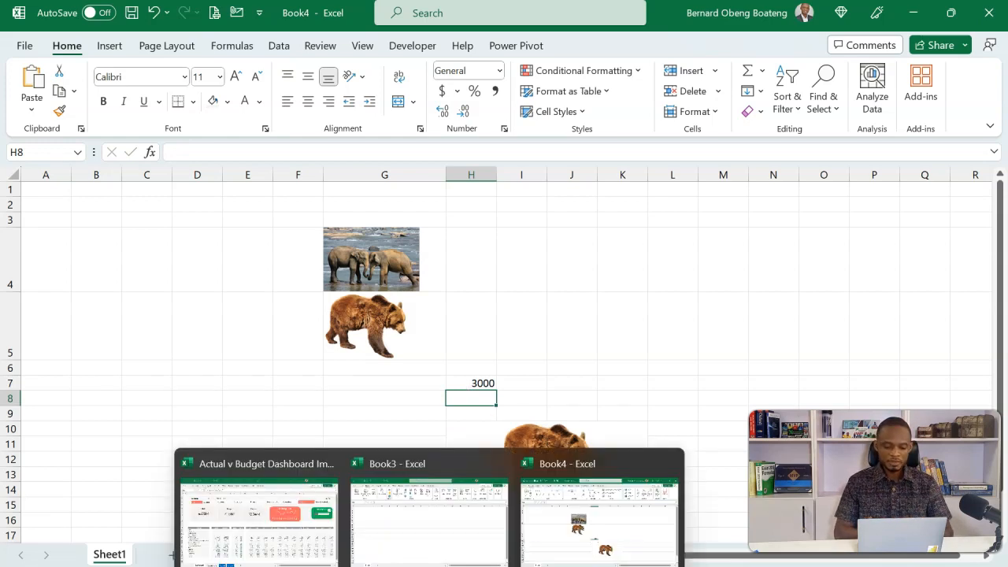
pyautogui.click(306, 527)
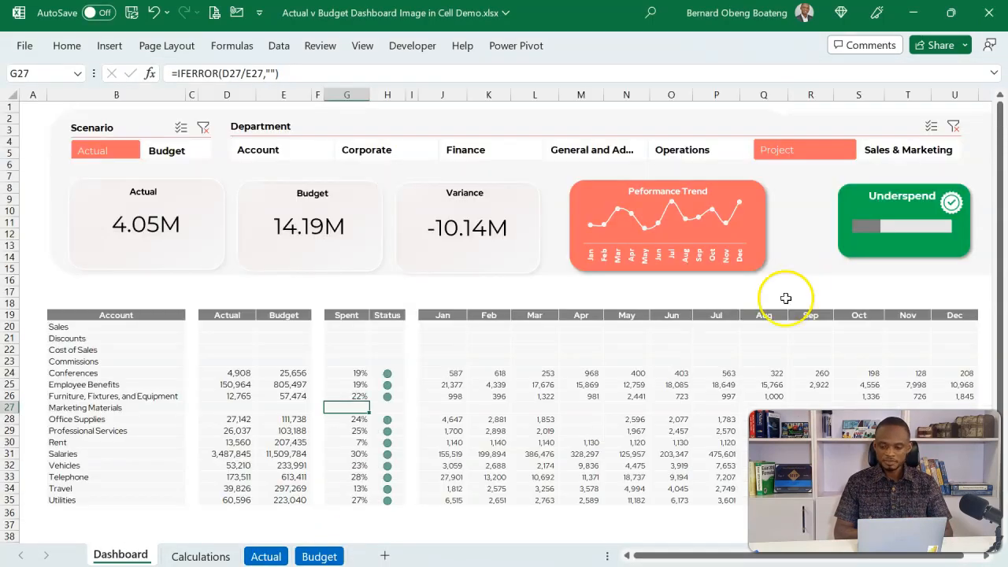
# Move the blank green and orange cards closer to the dashboard, one above the other around columns W to Z.
pyautogui.click(832, 304)
pyautogui.press('Right')
pyautogui.press('Right')
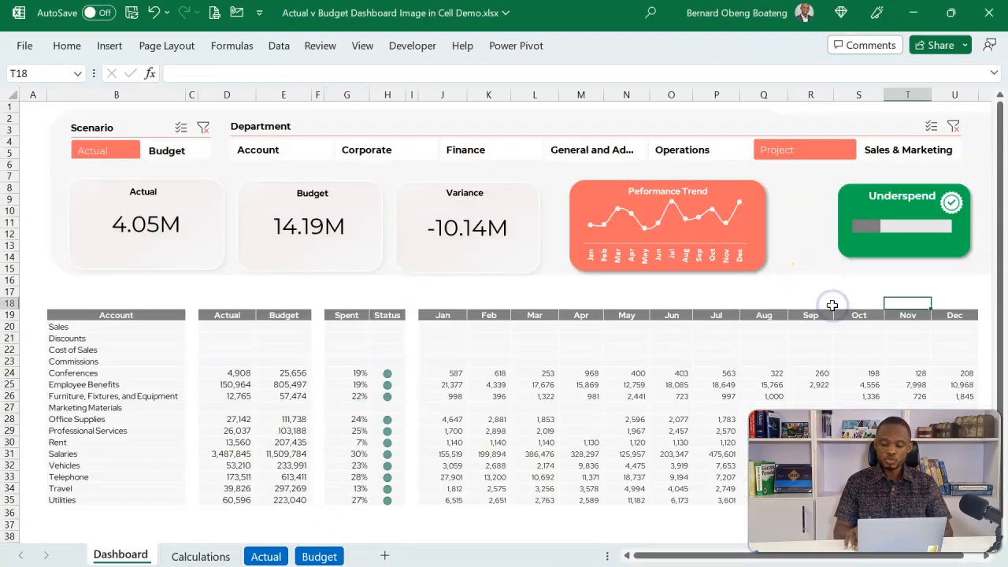
pyautogui.press('Right')
pyautogui.press('Right')
pyautogui.press('Right')
pyautogui.press('Right')
pyautogui.press('Right')
pyautogui.press('Right')
pyautogui.press('Right')
pyautogui.press('Right')
pyautogui.press('Right')
pyautogui.press('Right')
pyautogui.press('Right')
pyautogui.press('Right')
pyautogui.press('Right')
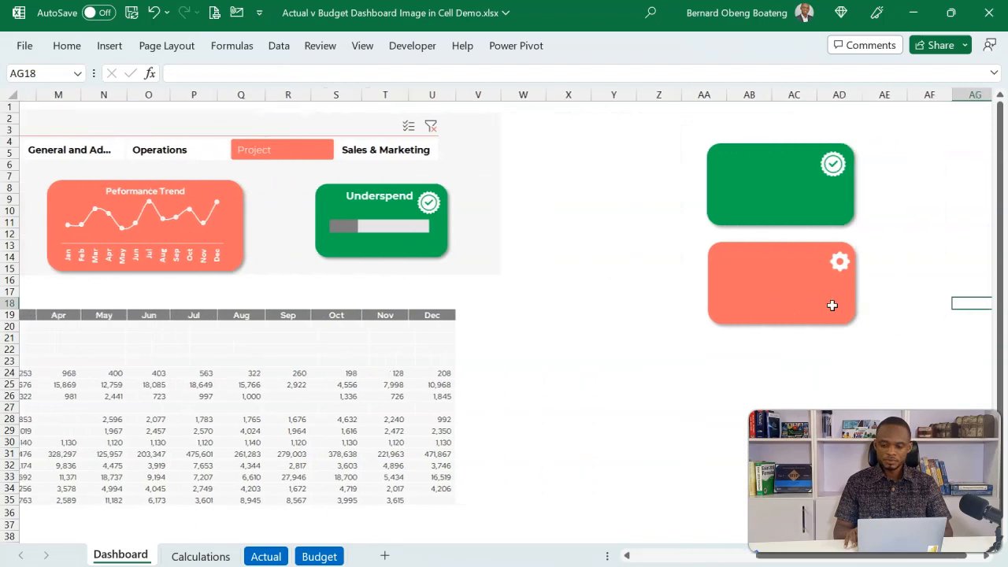
pyautogui.press('Right')
pyautogui.press('Right')
pyautogui.moveTo(682, 197); pyautogui.dragTo(515, 213)
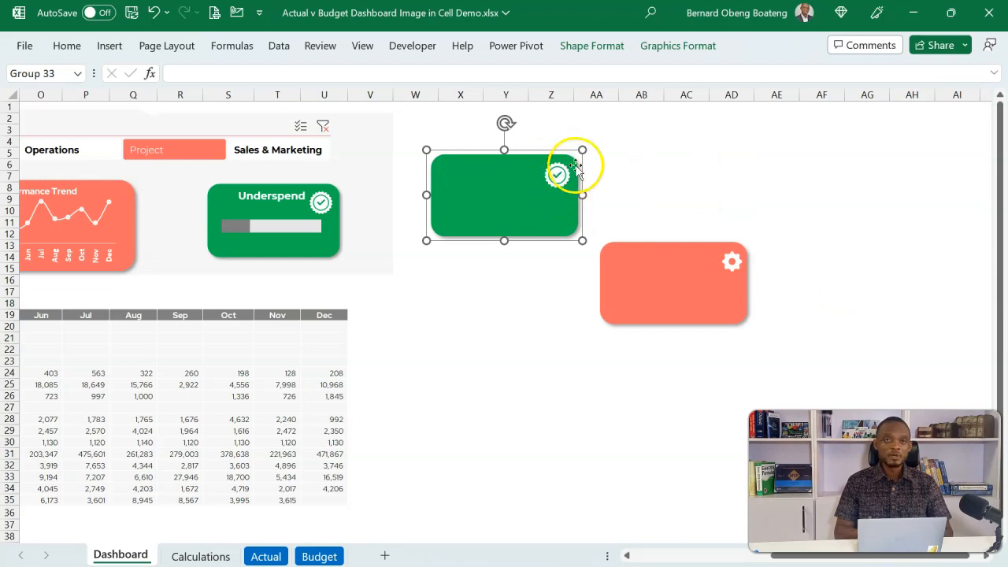
pyautogui.click(644, 273)
pyautogui.moveTo(643, 274); pyautogui.dragTo(481, 291)
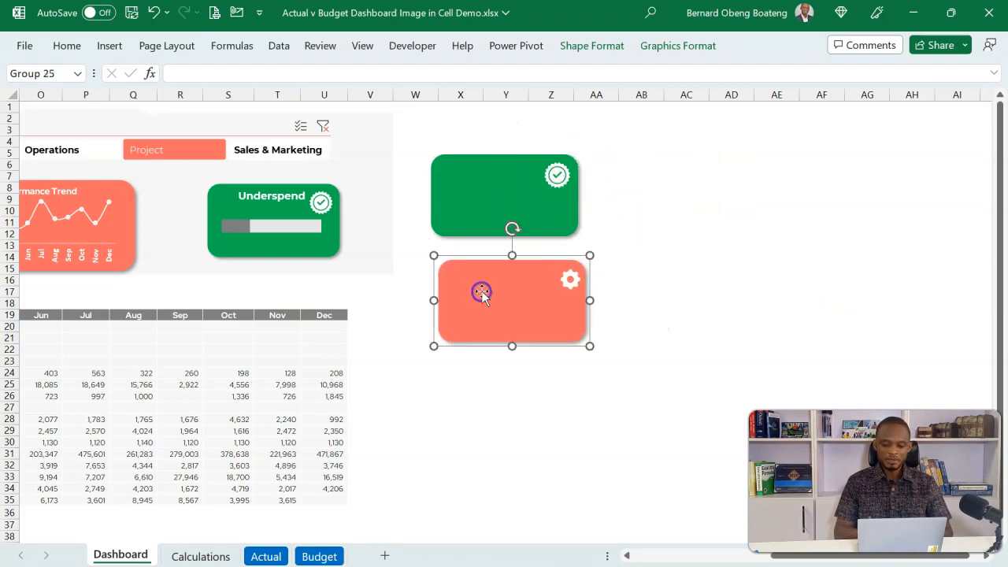
# Ungroup the blank green card into its background and check badge, and group both parts again as one object.
pyautogui.click(565, 201)
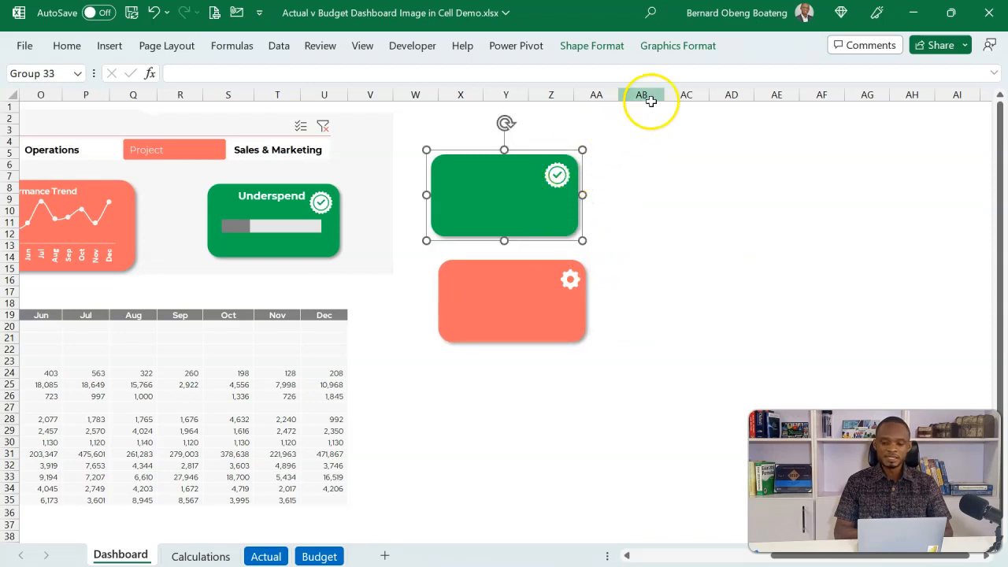
pyautogui.click(658, 48)
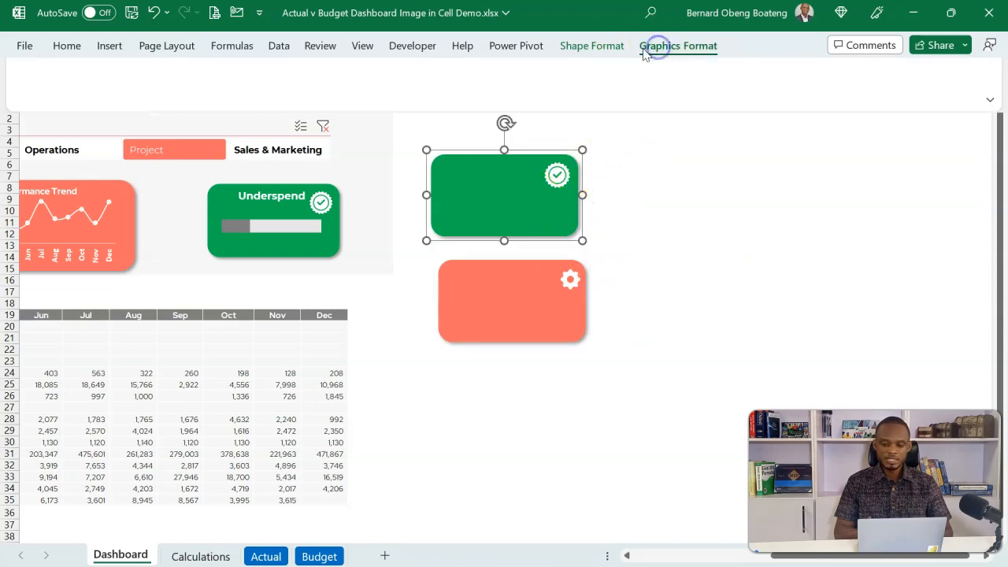
pyautogui.click(620, 99)
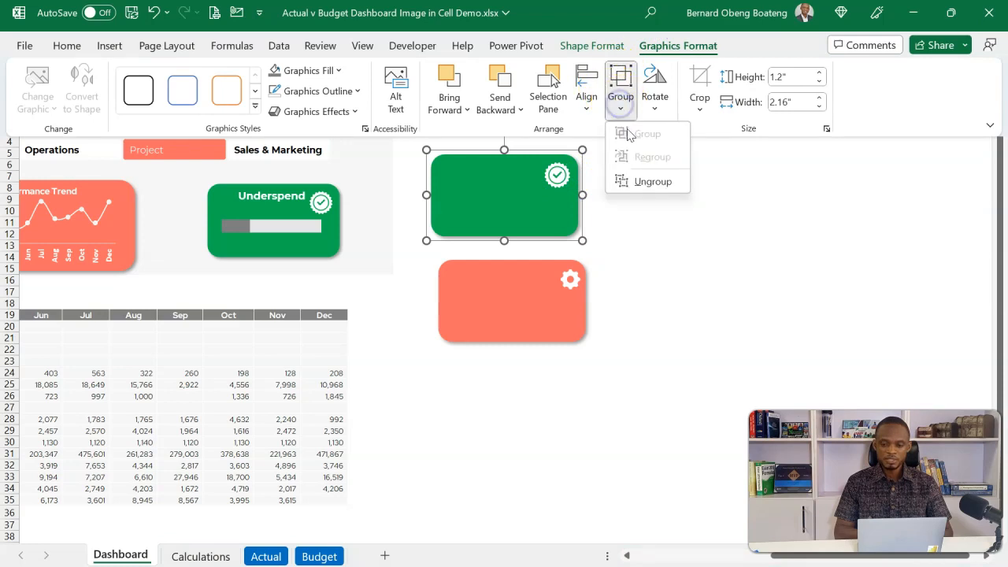
pyautogui.click(638, 182)
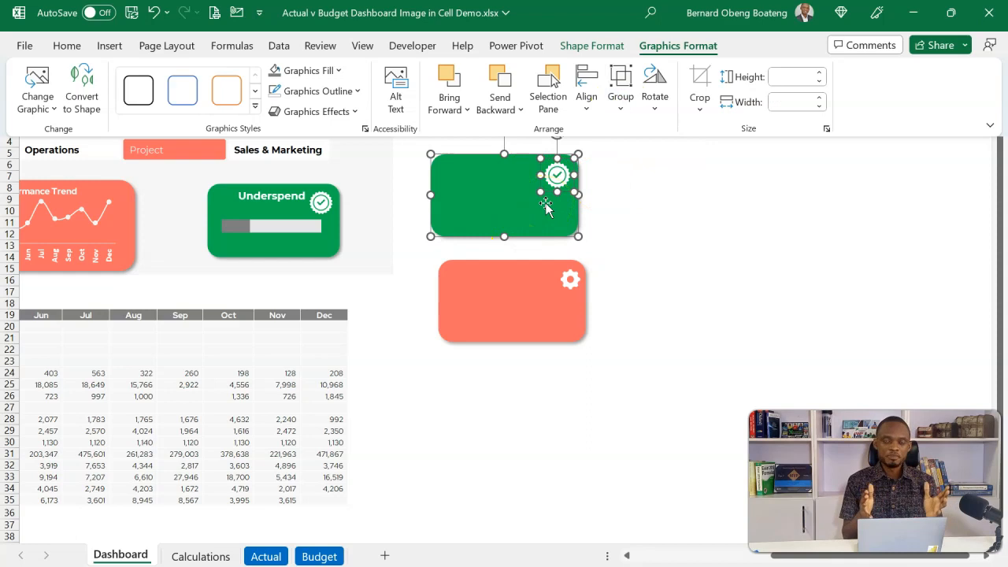
pyautogui.click(620, 98)
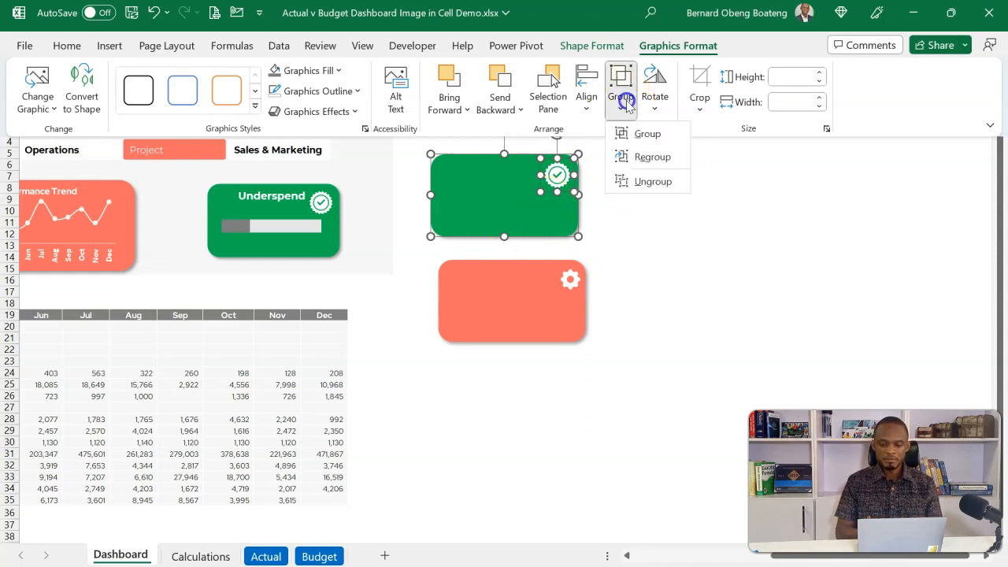
pyautogui.click(634, 134)
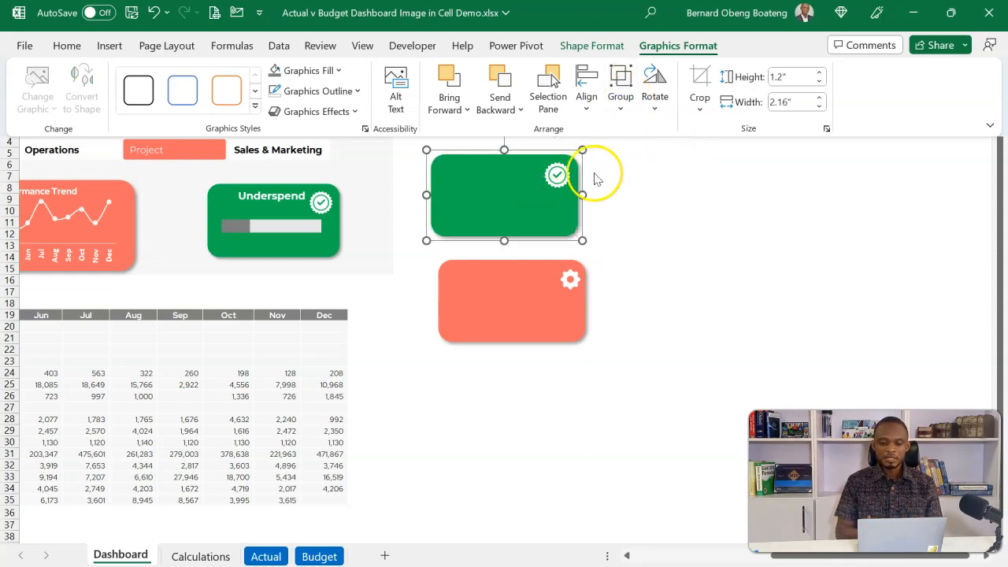
# Save the blank green card as a PNG picture named Underspend in the Downloads folder.
pyautogui.rightClick(508, 197)
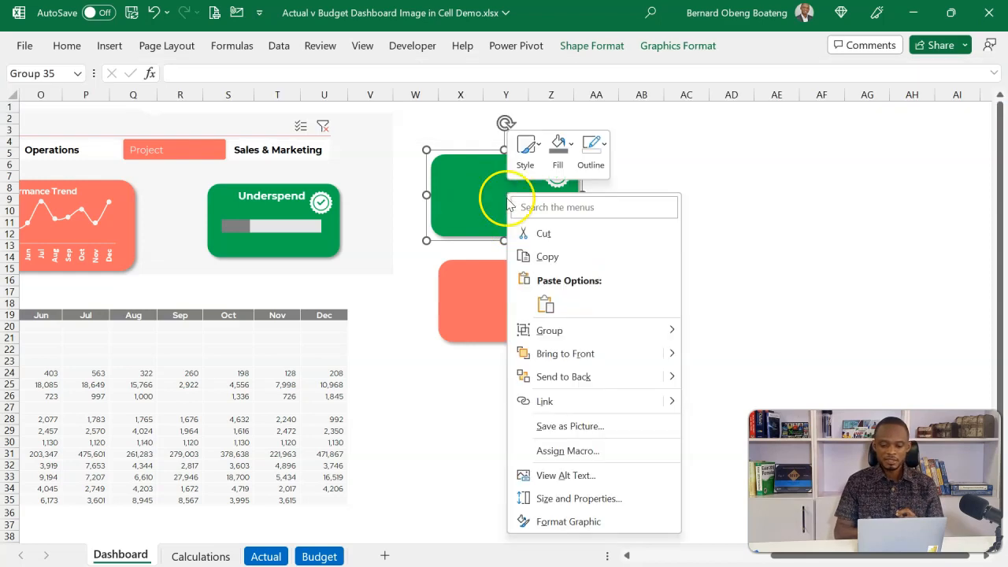
pyautogui.click(552, 425)
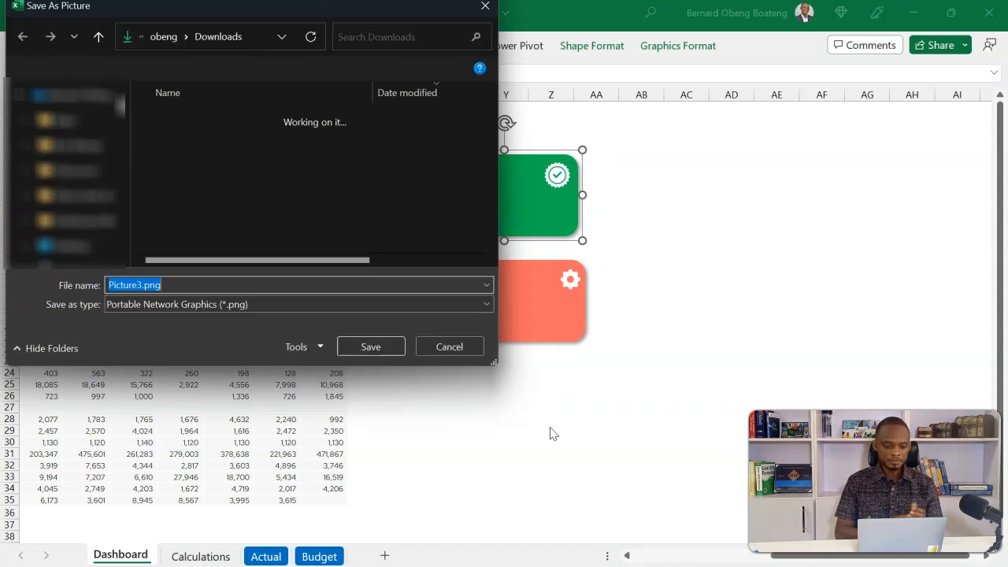
pyautogui.write('Underspend')
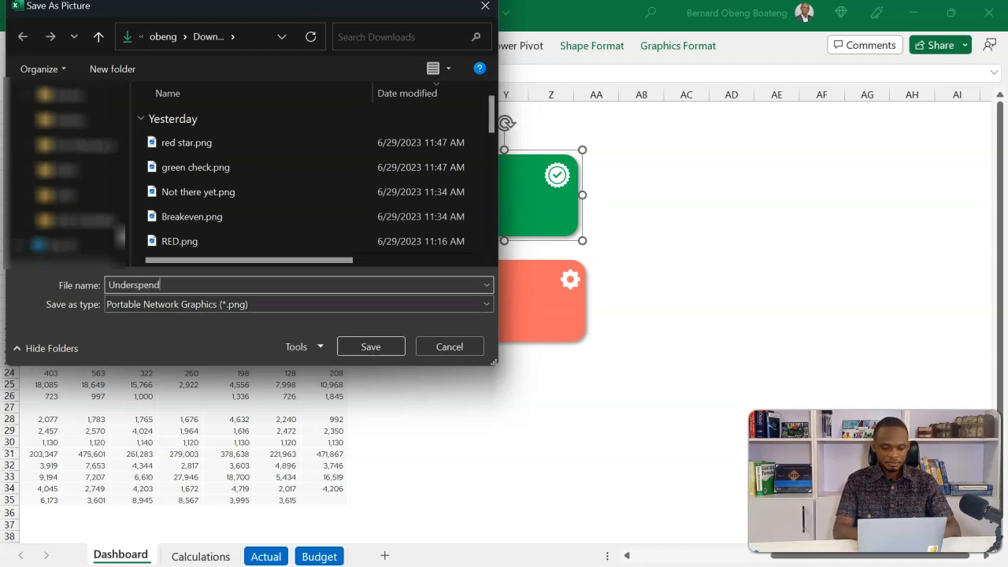
pyautogui.click(393, 356)
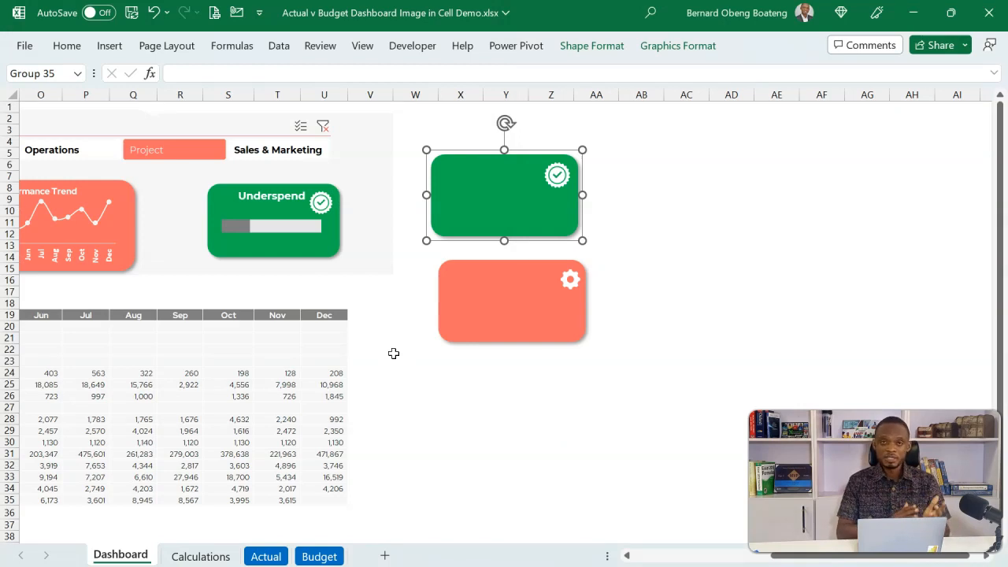
# Save the blank orange card as a PNG picture named Overspend in the Downloads folder.
pyautogui.click(455, 330)
pyautogui.click(488, 308)
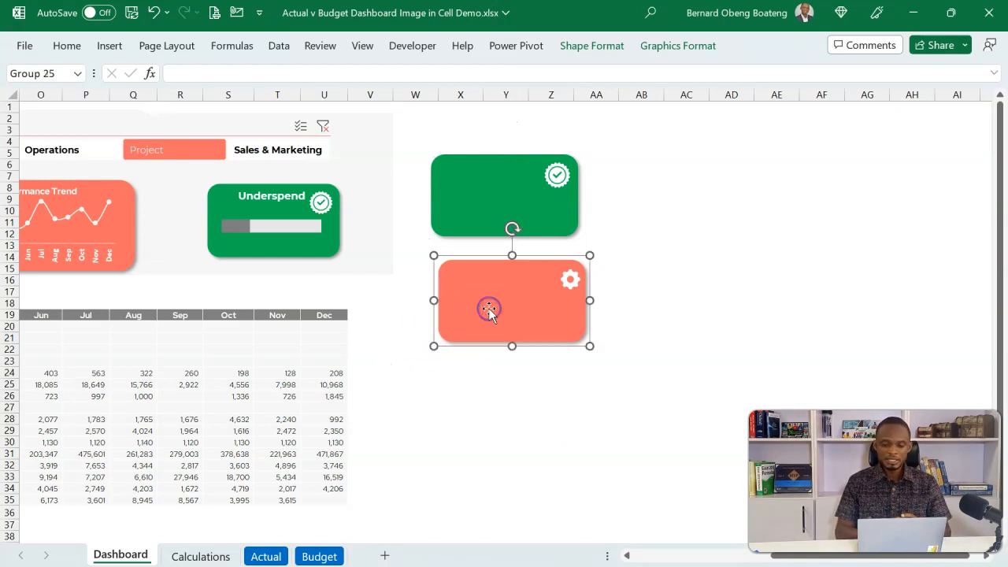
pyautogui.rightClick(488, 310)
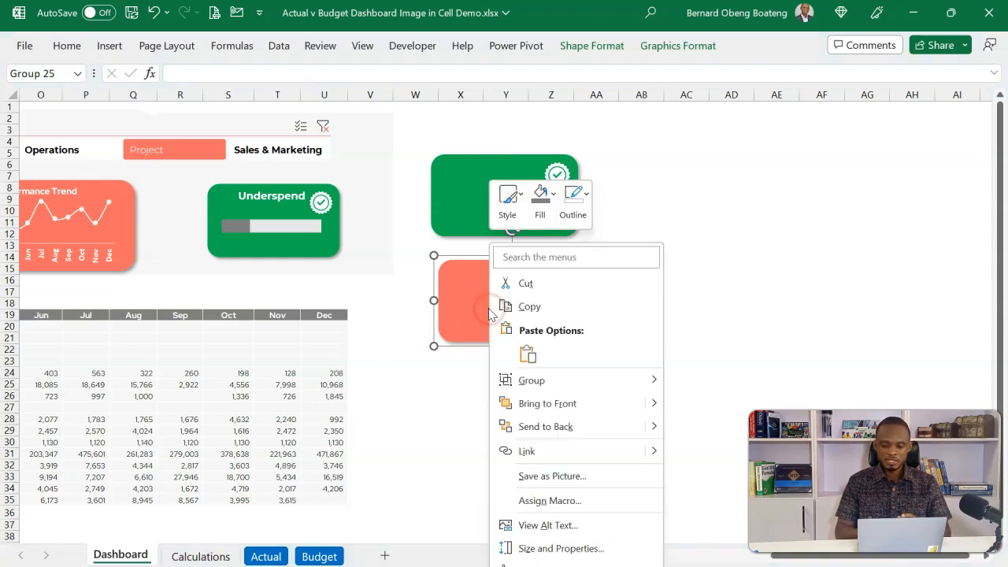
pyautogui.click(530, 476)
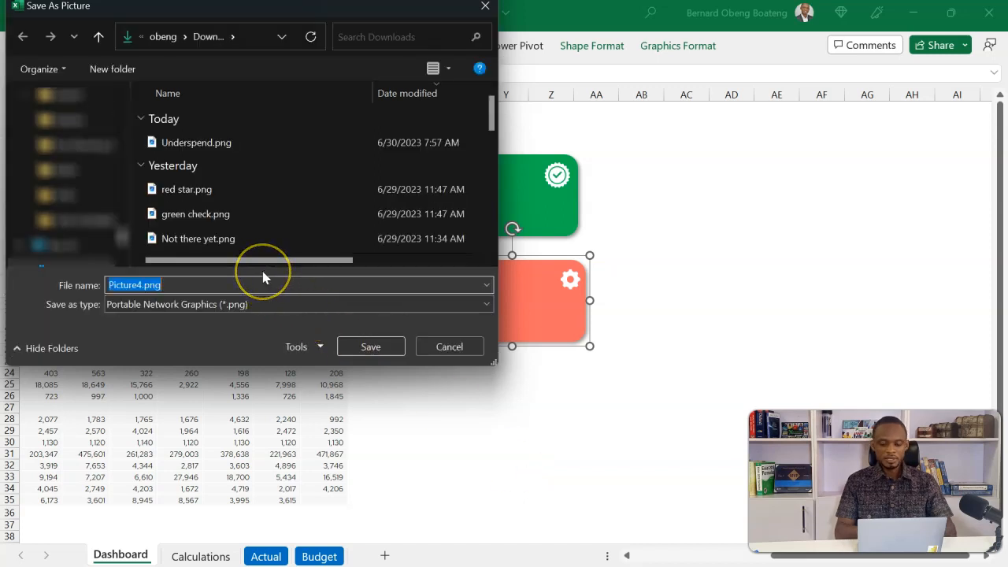
pyautogui.write('Overspend')
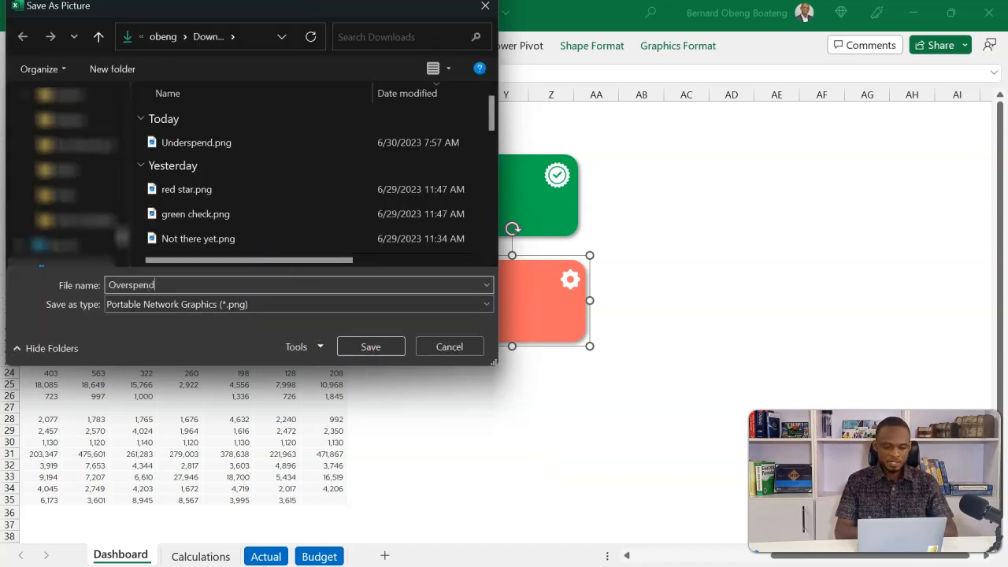
pyautogui.click(374, 347)
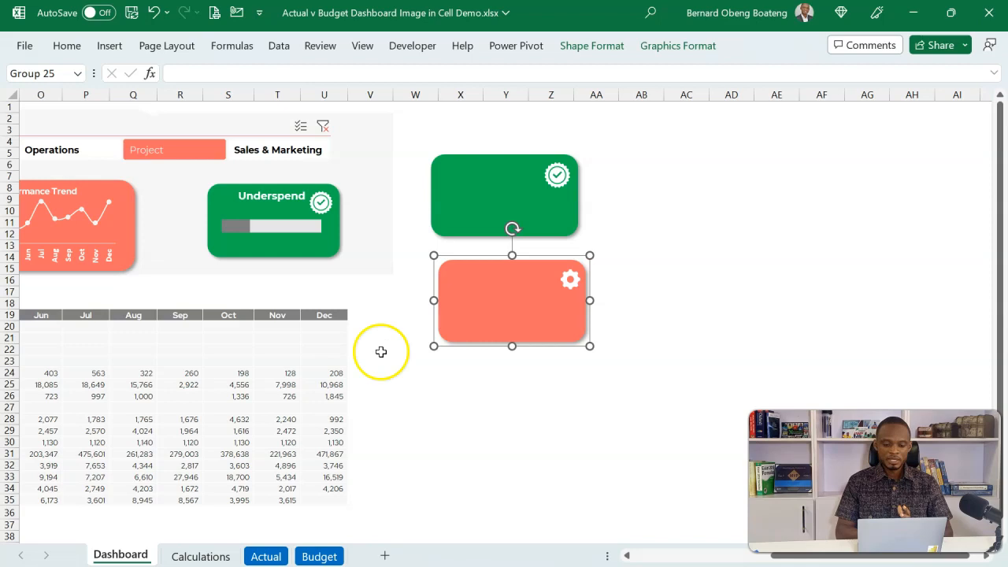
pyautogui.click(401, 404)
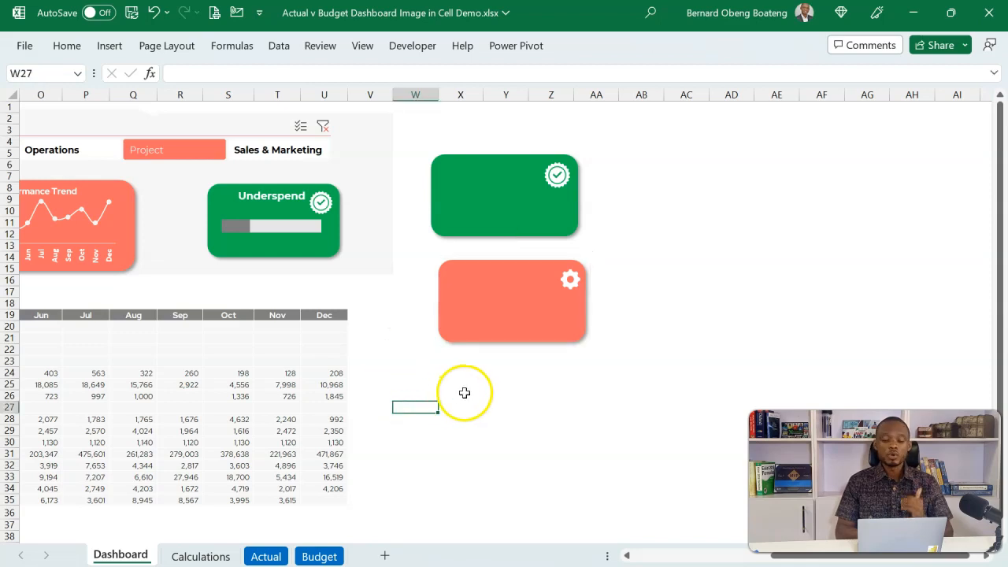
# Insert Overspend.png and Underspend.png from Downloads as in-cell pictures in cells I42 and I43 of the Calculations sheet.
pyautogui.click(201, 555)
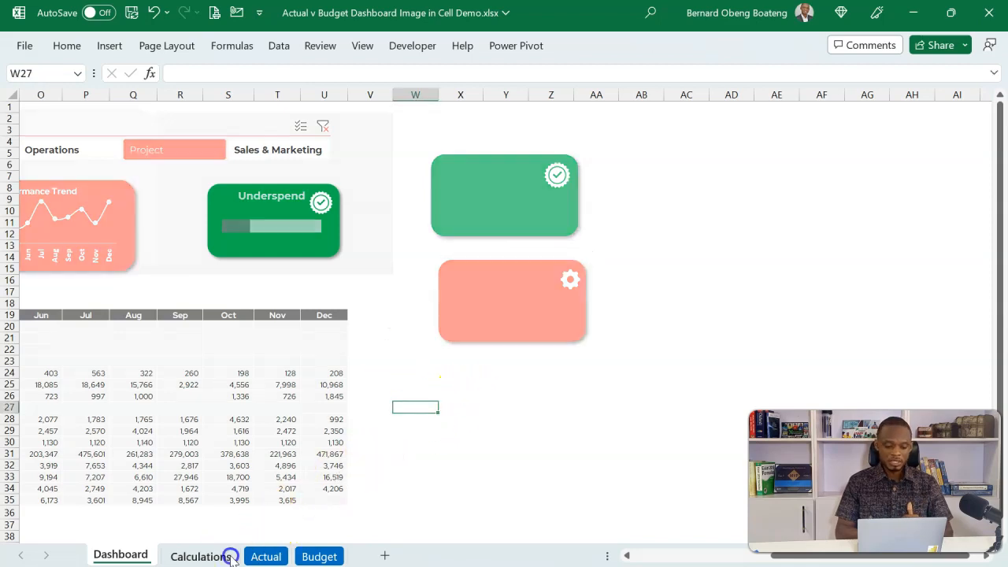
pyautogui.click(376, 461)
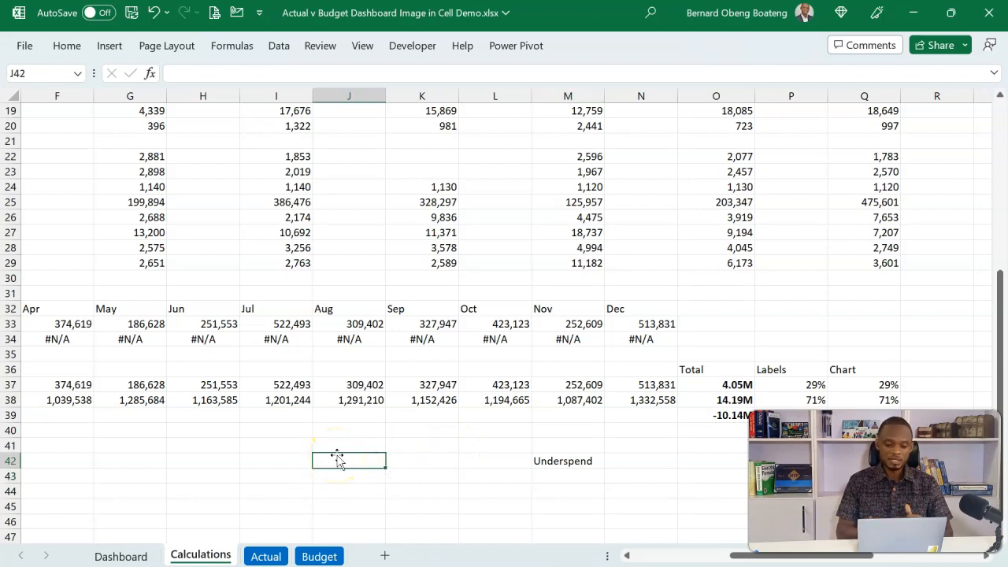
pyautogui.click(289, 447)
pyautogui.click(279, 465)
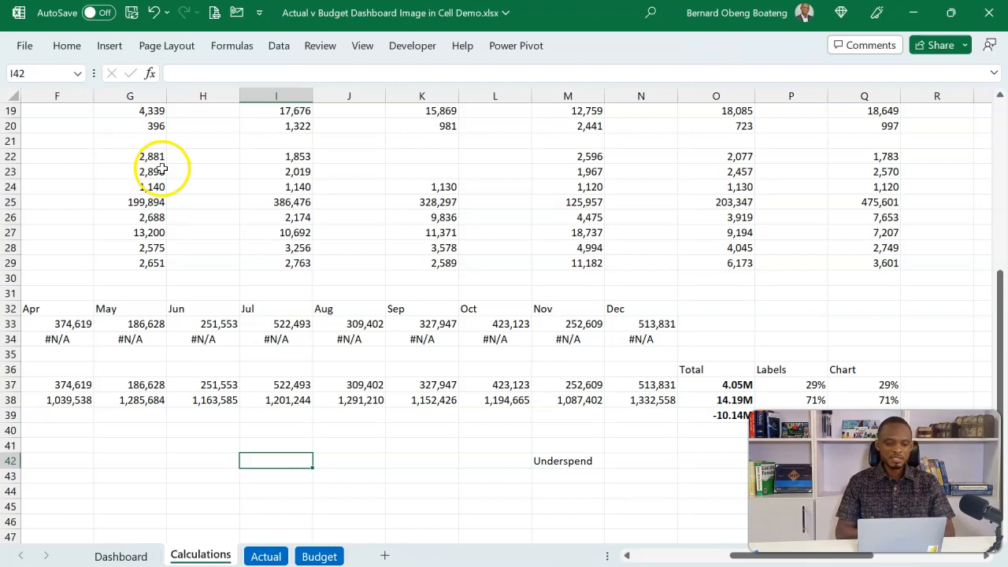
pyautogui.click(114, 47)
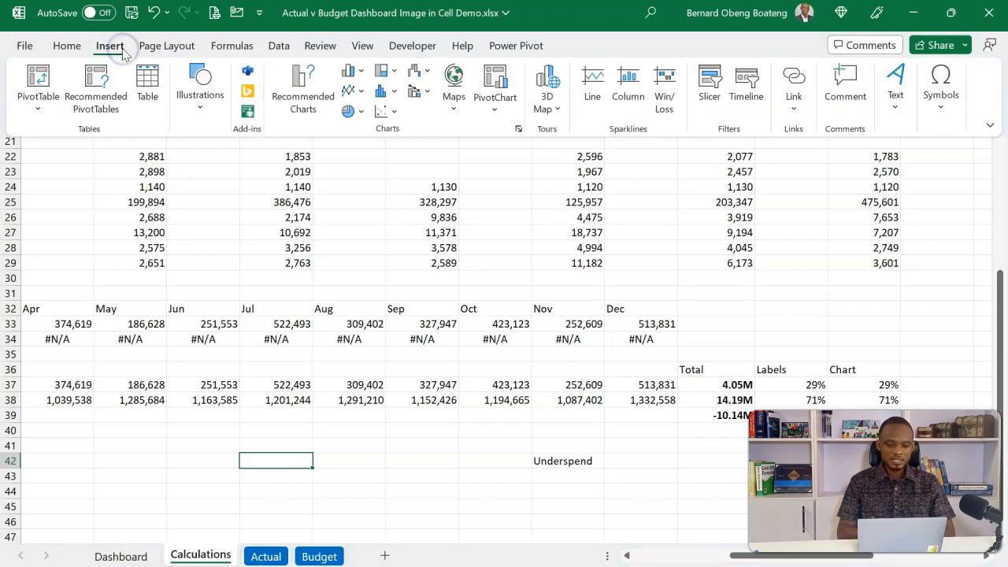
pyautogui.click(200, 111)
pyautogui.click(203, 181)
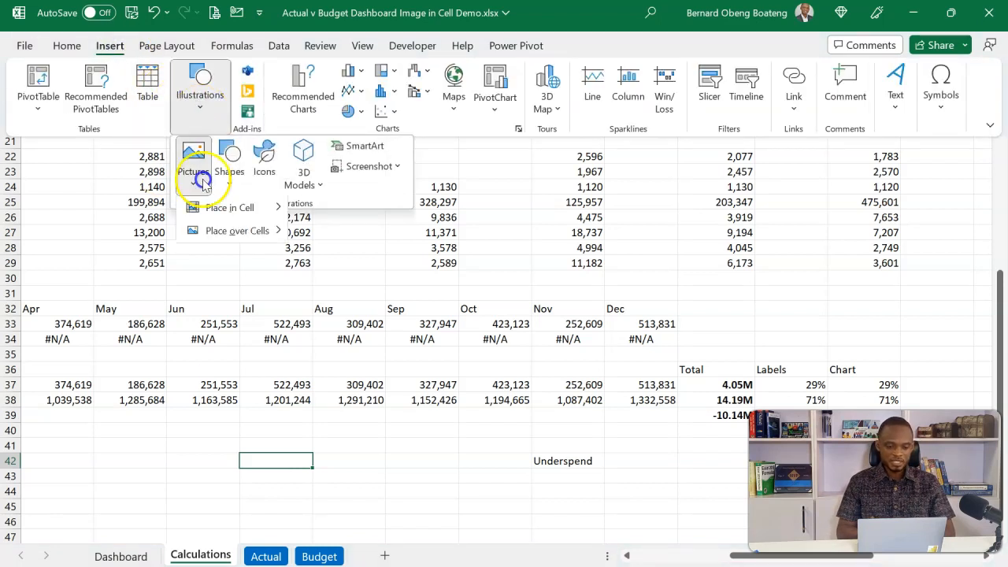
pyautogui.moveTo(226, 211)
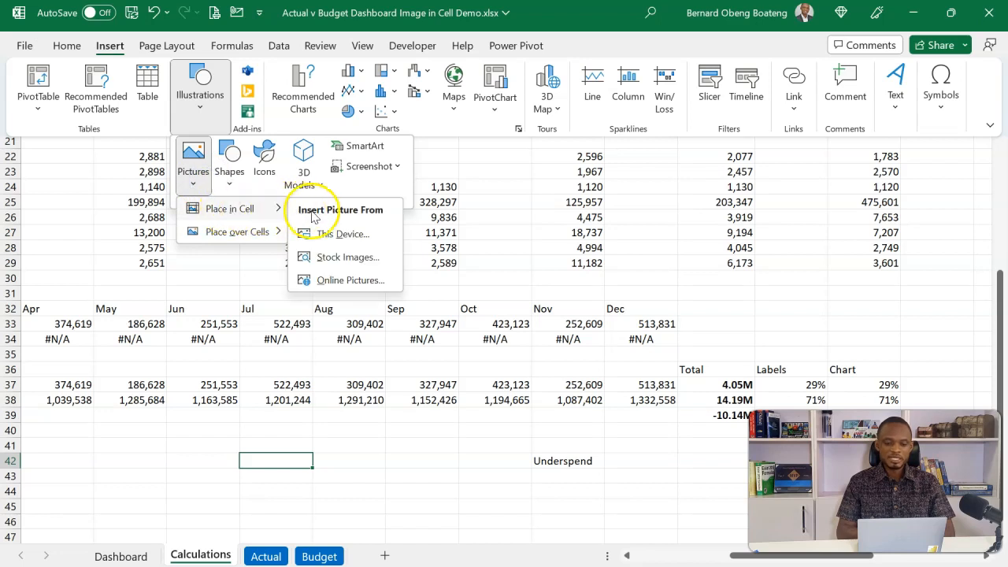
pyautogui.click(332, 236)
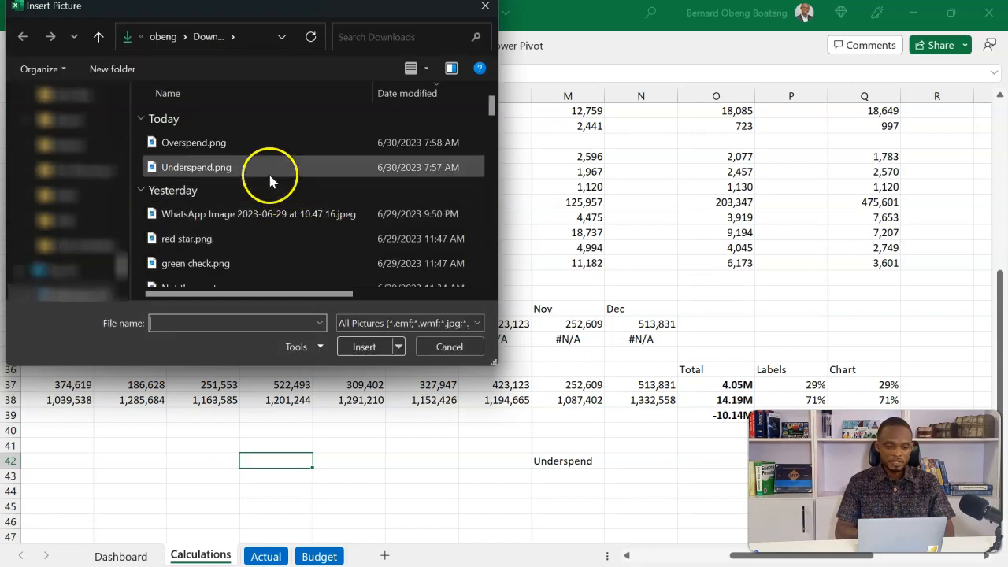
pyautogui.click(248, 150)
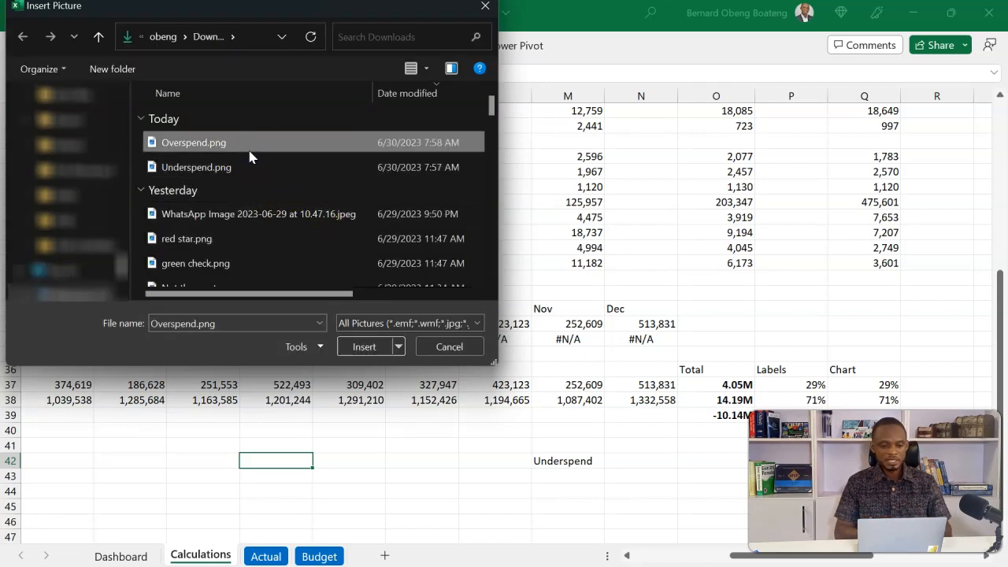
pyautogui.keyDown('ctrl'); pyautogui.click(246, 169); pyautogui.keyUp('ctrl')
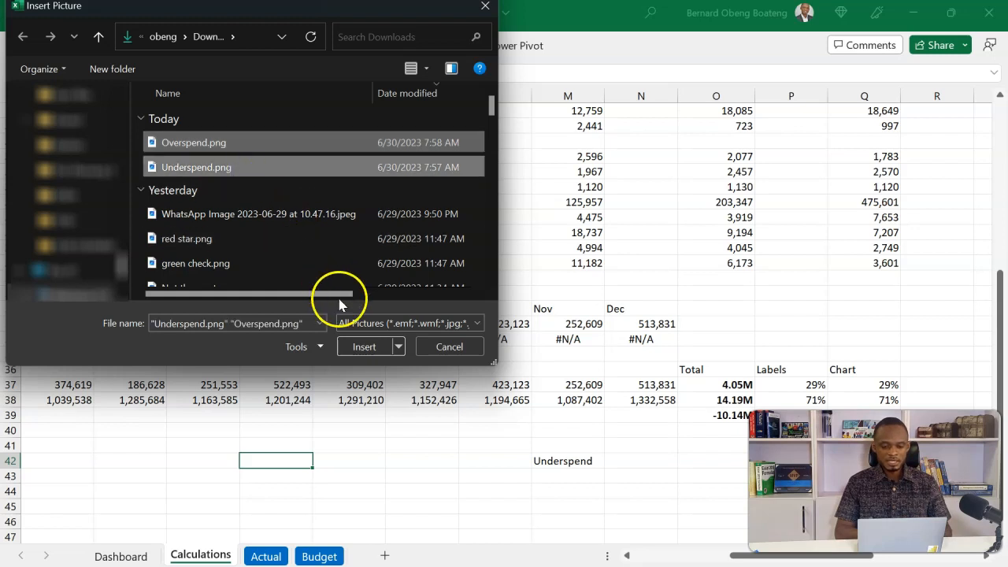
pyautogui.click(352, 346)
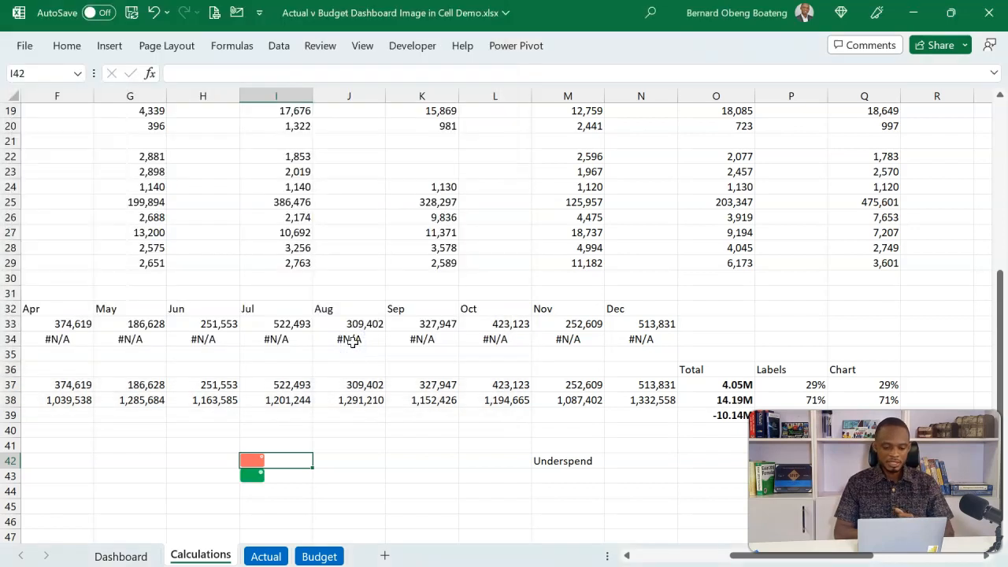
# Highlight the actual-minus-budget difference in cell O39 with an orange fill.
pyautogui.click(562, 449)
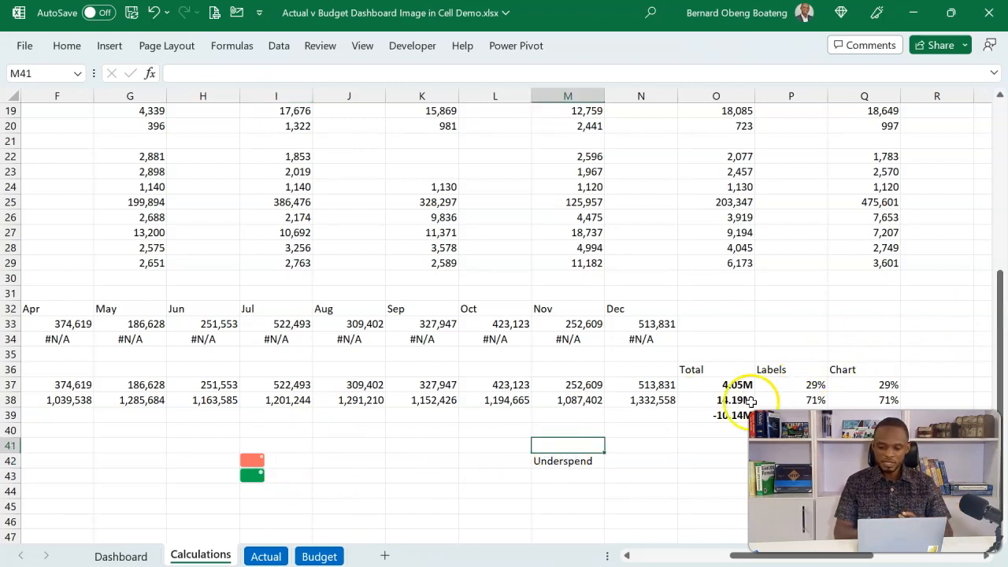
pyautogui.click(722, 418)
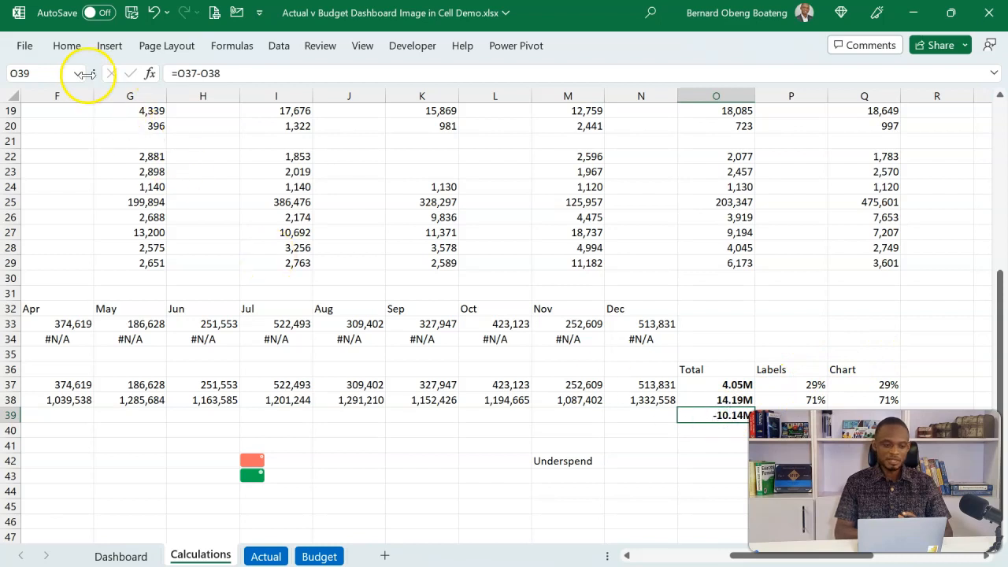
pyautogui.click(70, 50)
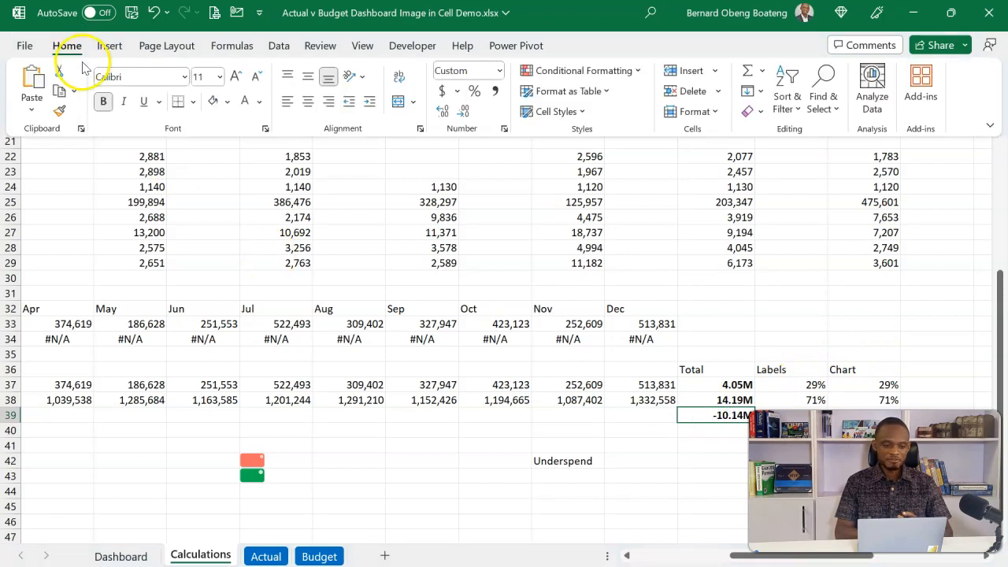
pyautogui.click(227, 103)
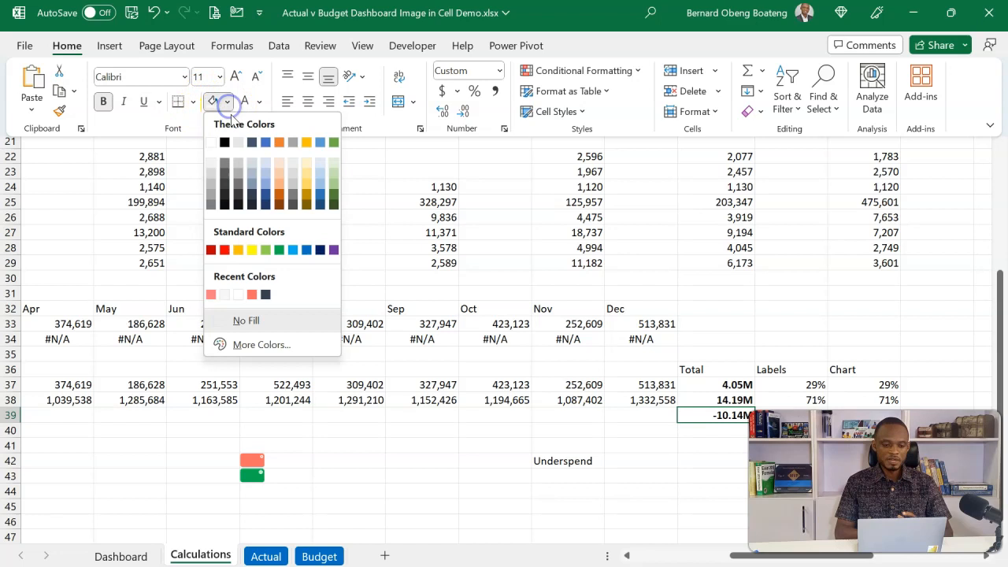
pyautogui.click(277, 142)
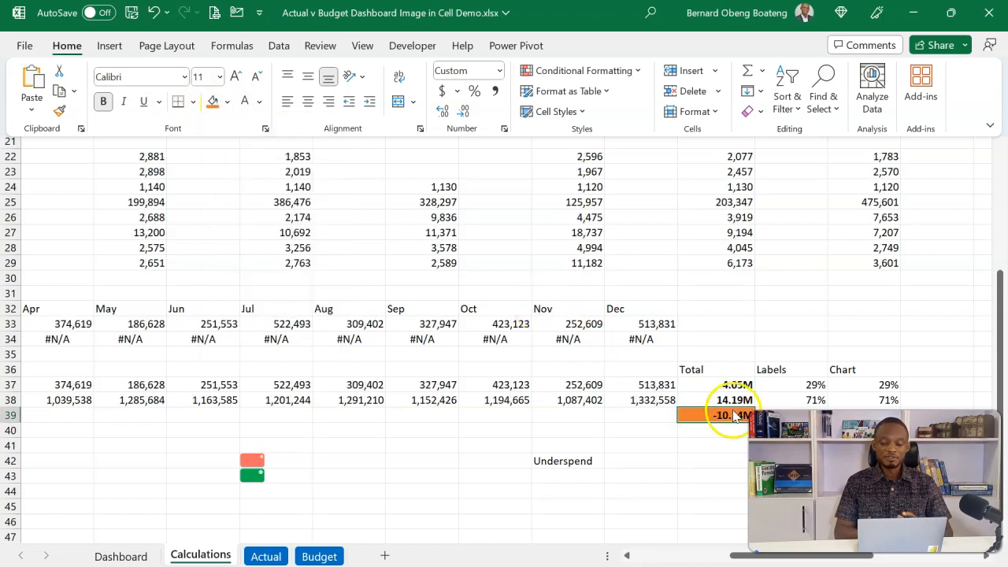
# Check the label formula in M42 against the difference cell O39 and delete it from M42.
pyautogui.click(485, 453)
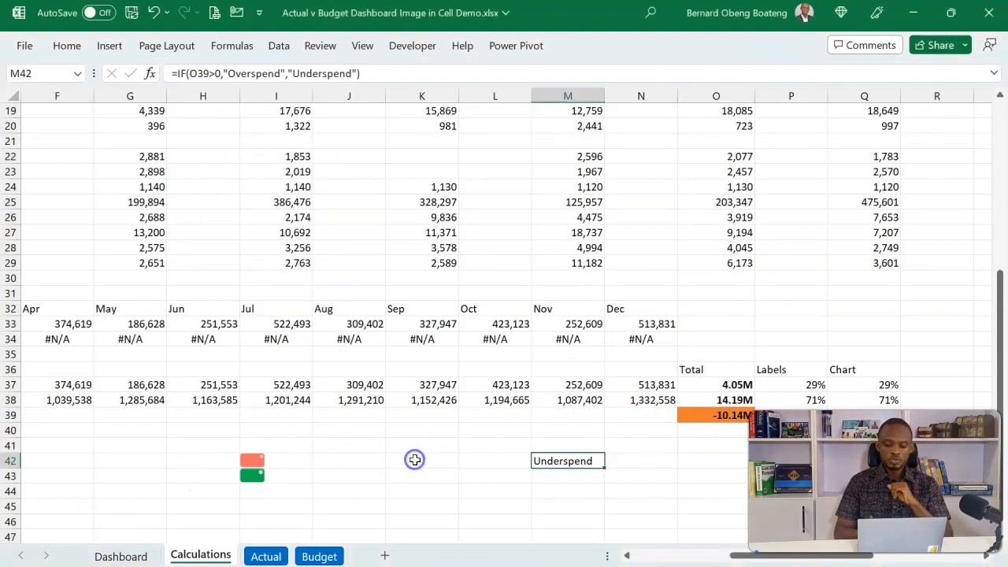
pyautogui.click(708, 417)
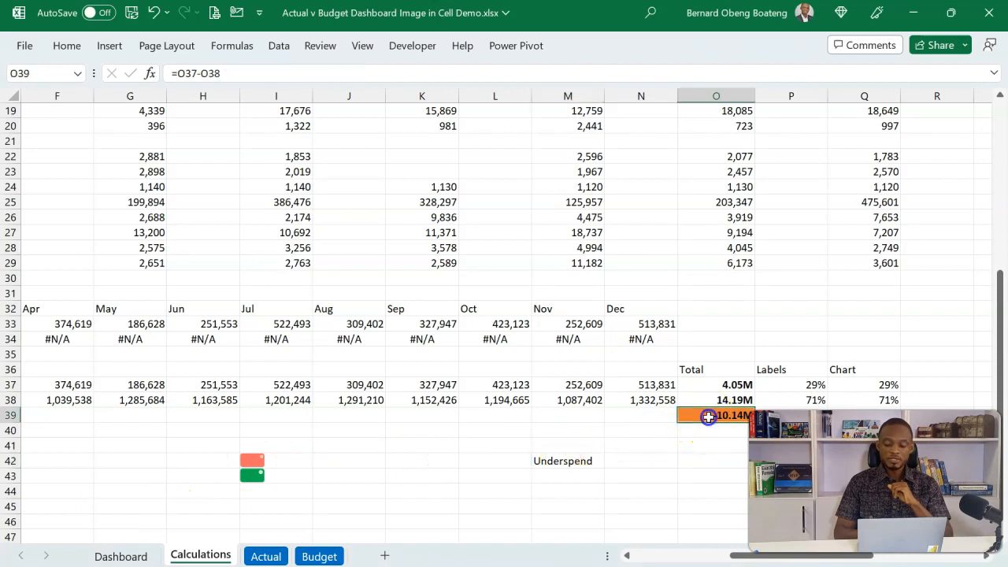
pyautogui.click(563, 460)
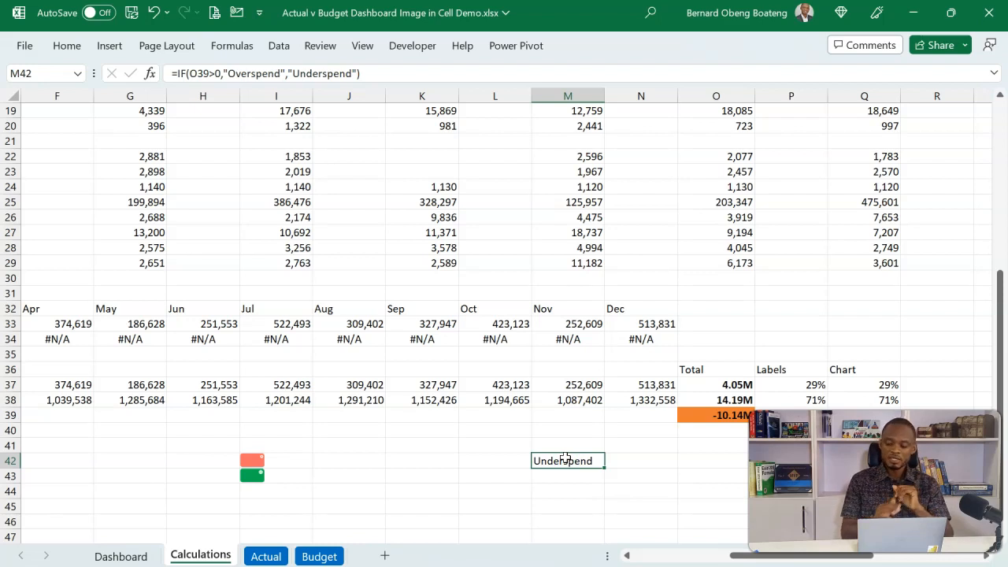
pyautogui.press('Delete')
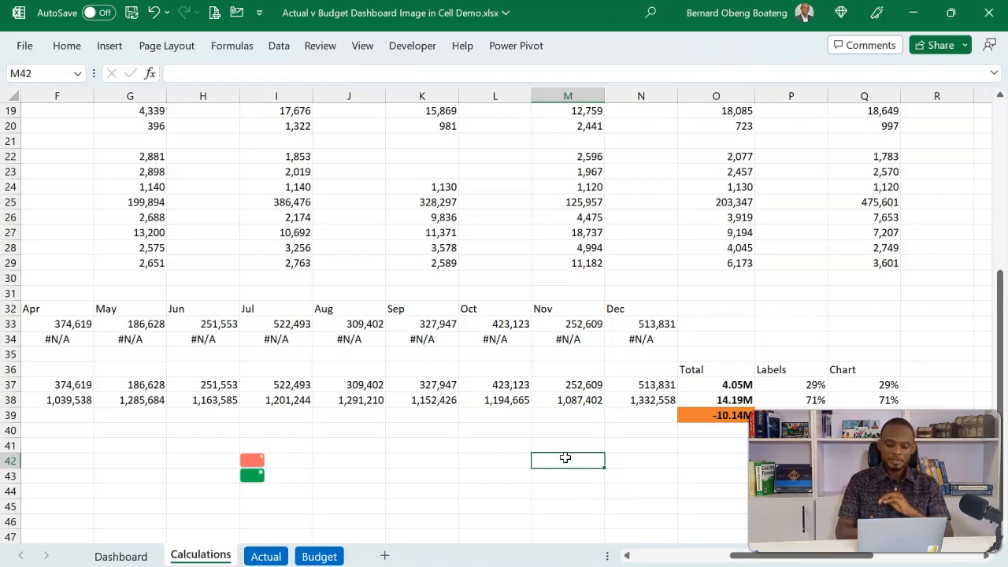
# Enter the heading Label in cell K41.
pyautogui.click(424, 446)
pyautogui.write('Label')
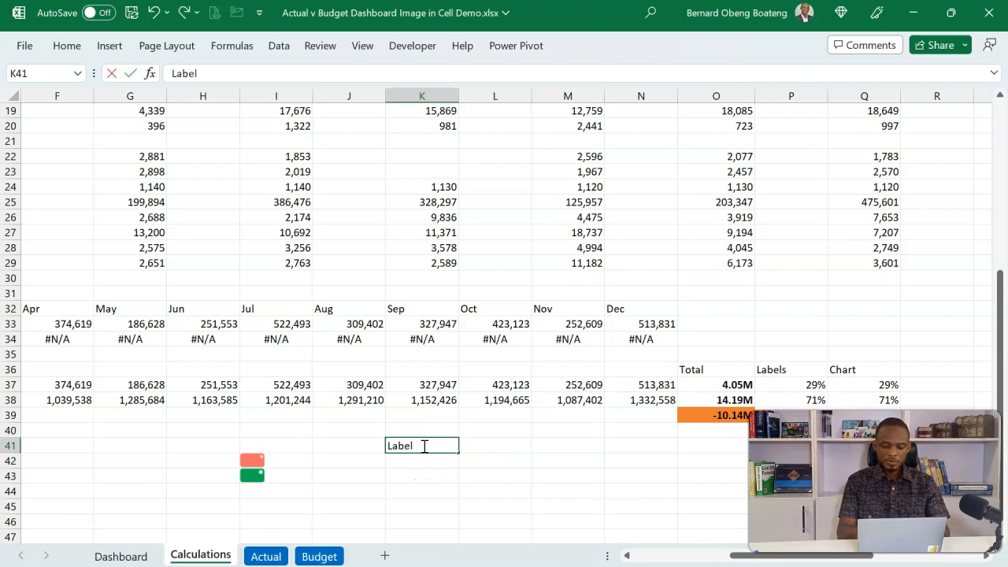
pyautogui.press('Tab')
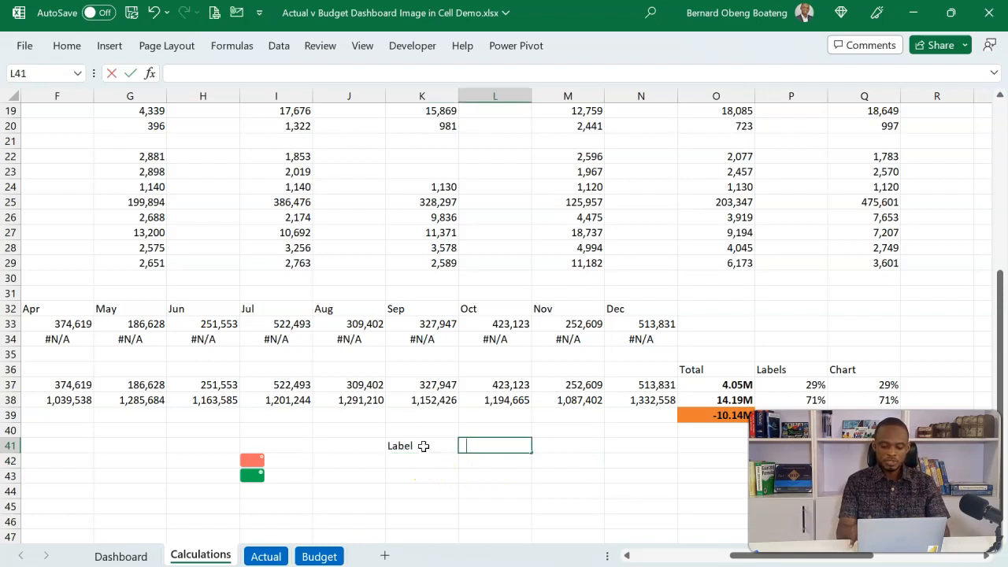
# Enter the formula =IF(O39>0,"Overspend","Underspend") in cell L41 beside the Label heading.
pyautogui.write('=if')
pyautogui.press('Tab')
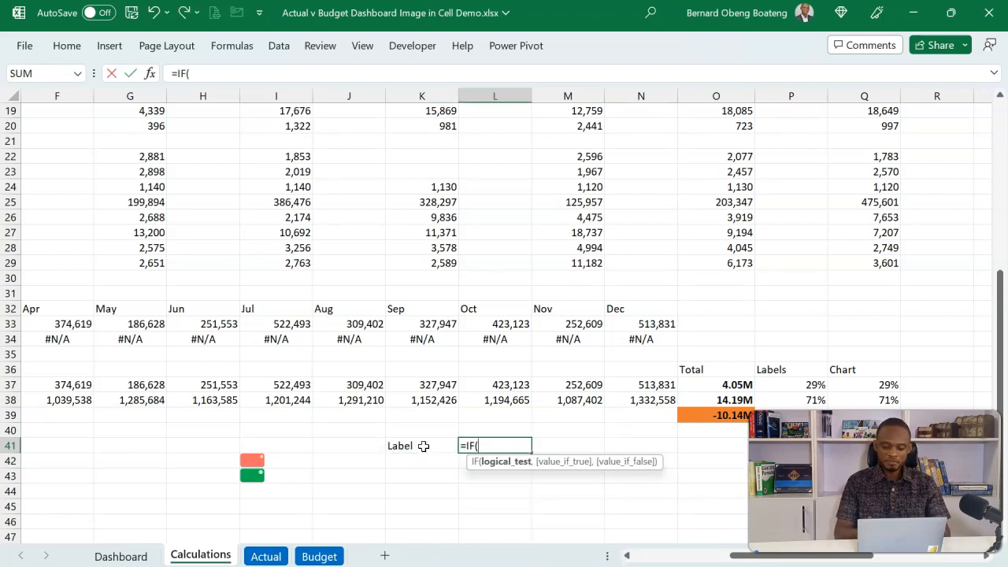
pyautogui.click(716, 416)
pyautogui.write('>0,"Overspe')
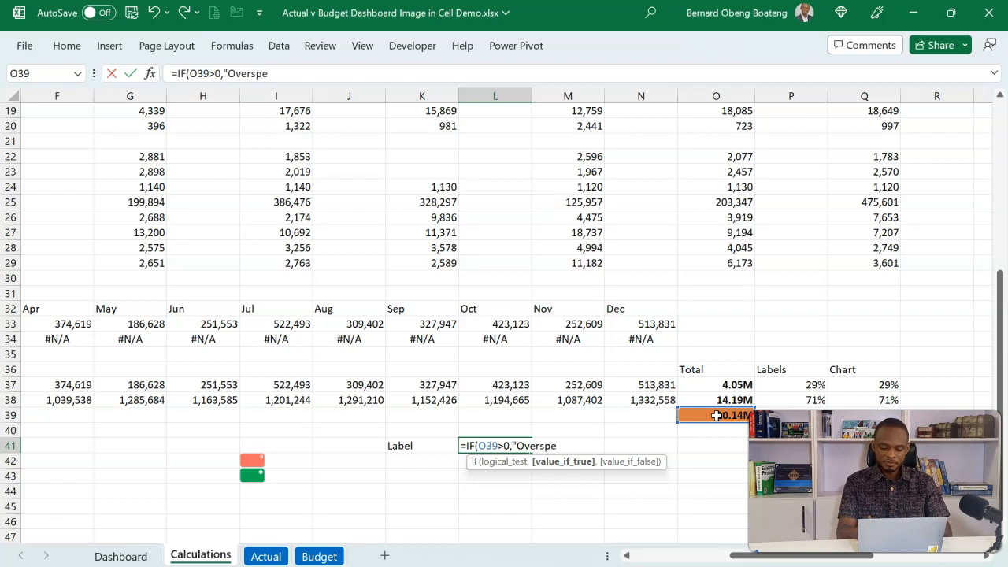
pyautogui.write('nd","Underspe')
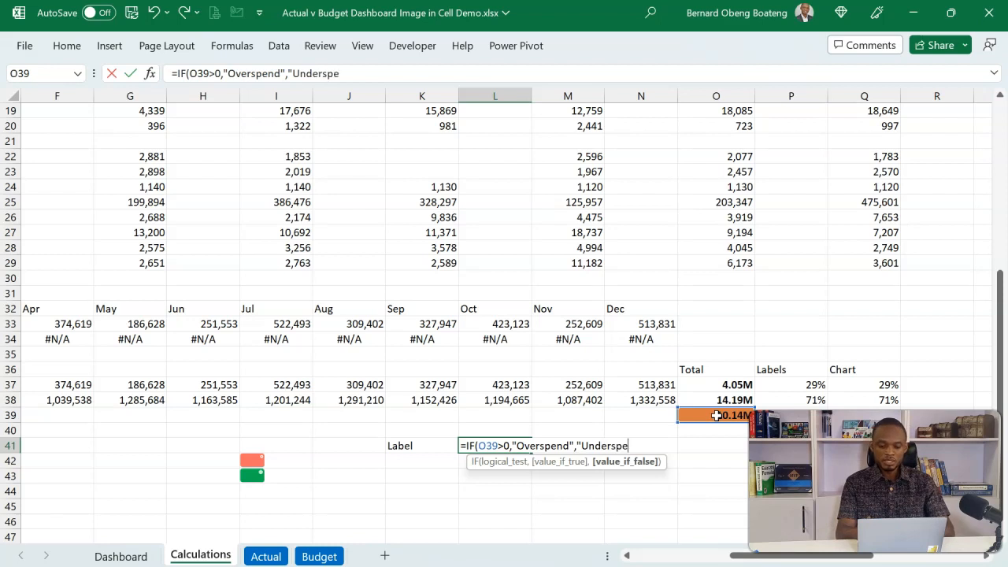
pyautogui.write('nd")')
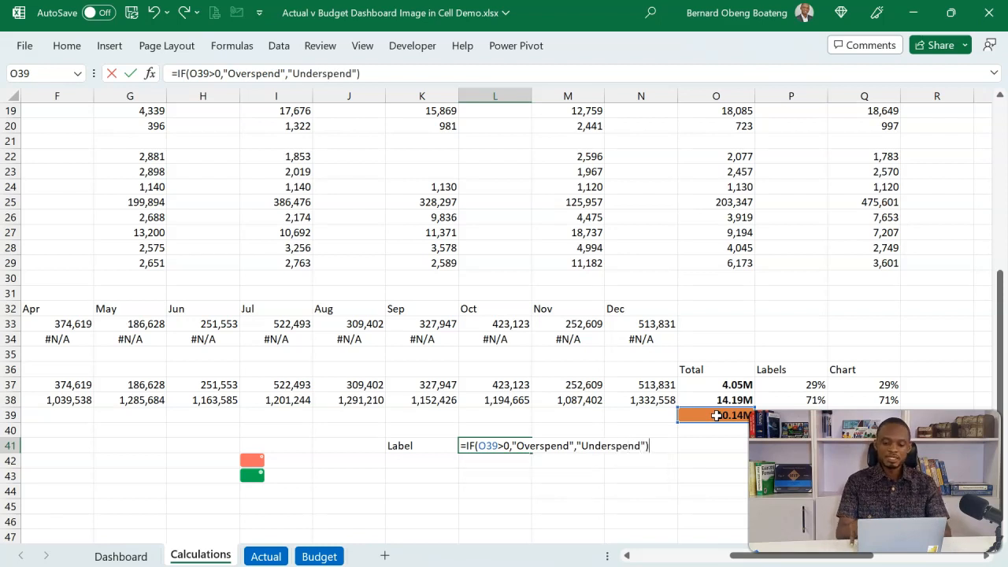
pyautogui.press('Return')
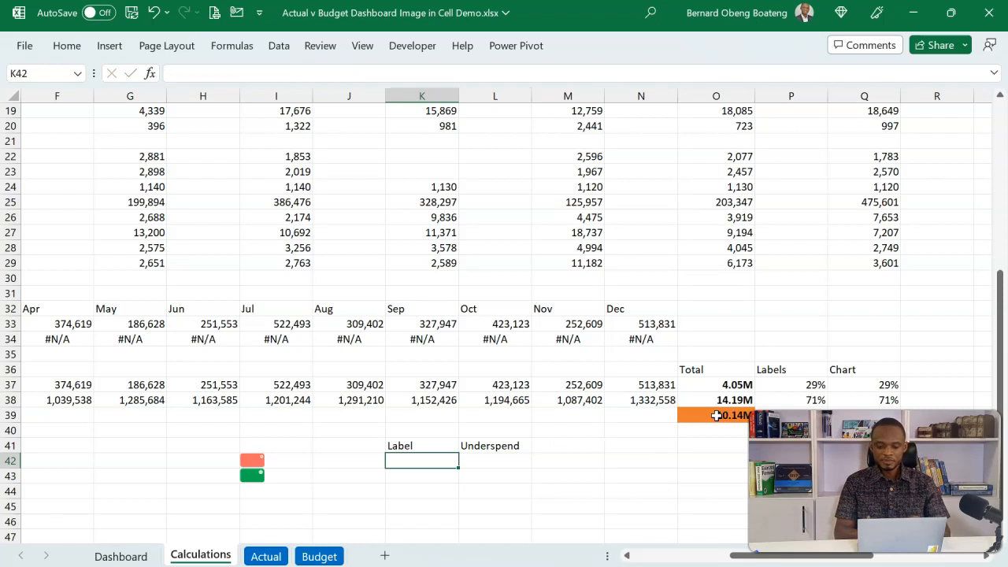
# Clear the existing picture formula from the merged card cell S8:U14 on the Dashboard sheet.
pyautogui.click(149, 557)
pyautogui.click(354, 244)
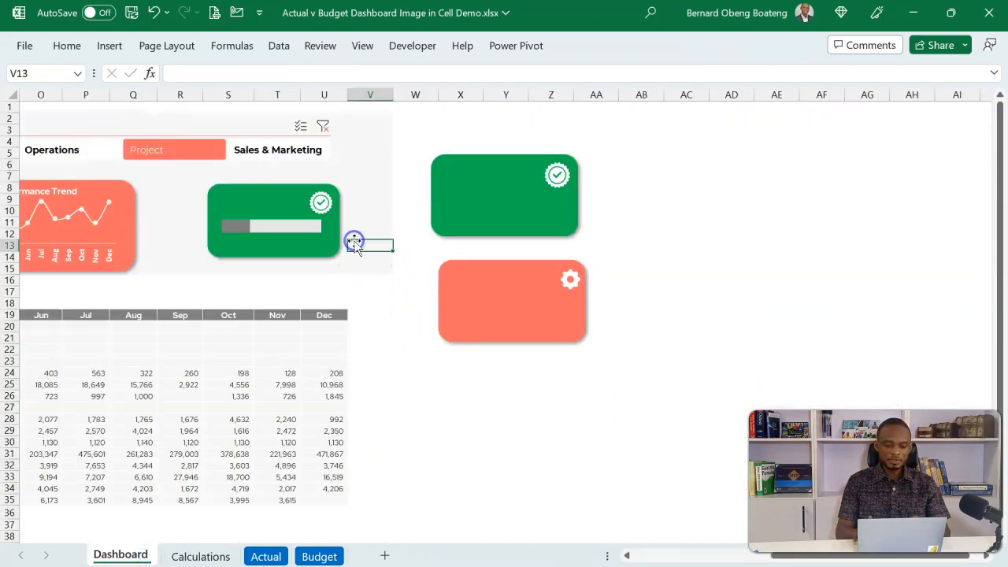
pyautogui.press('Left')
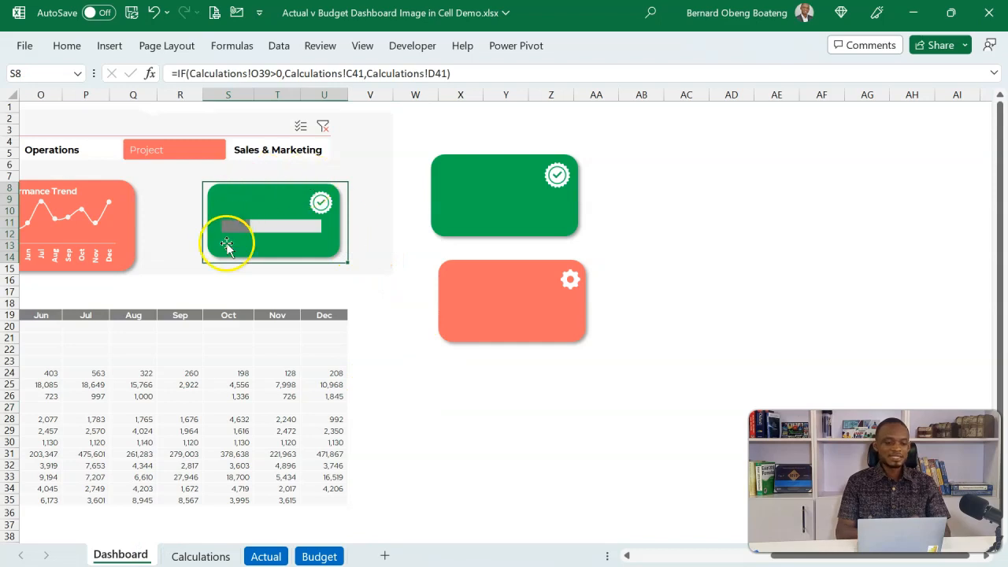
pyautogui.click(67, 45)
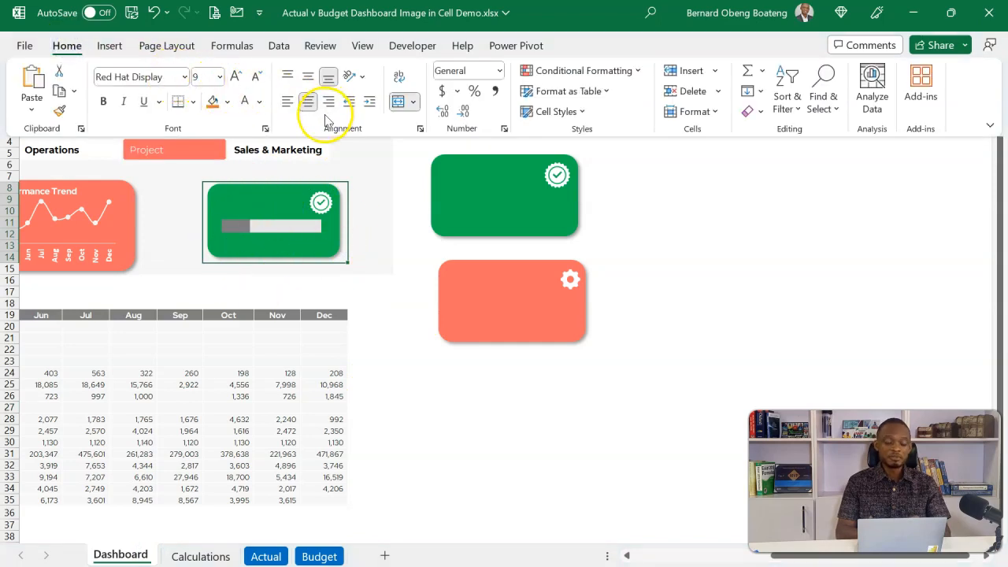
pyautogui.click(215, 177)
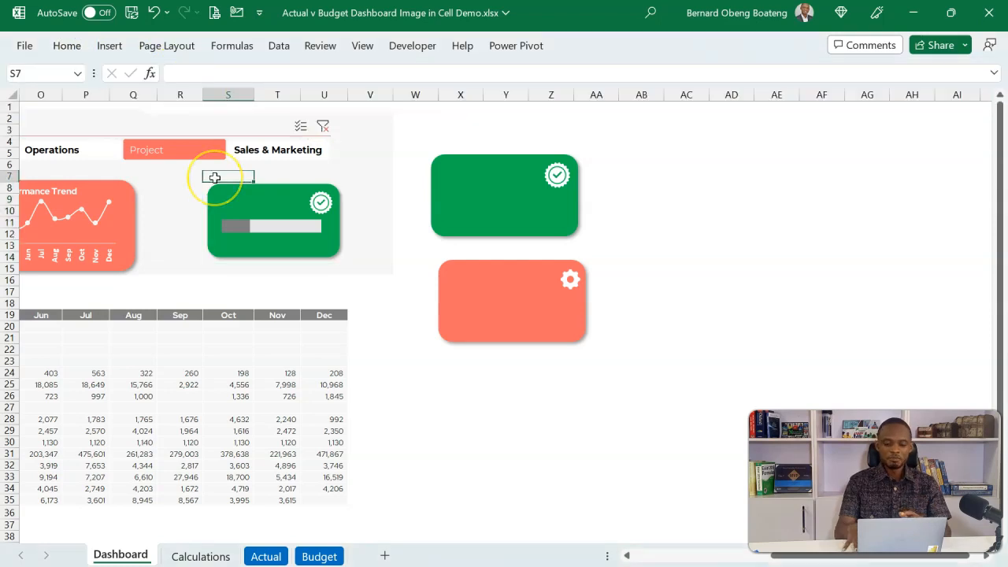
pyautogui.hotkey('ctrl', 'z')
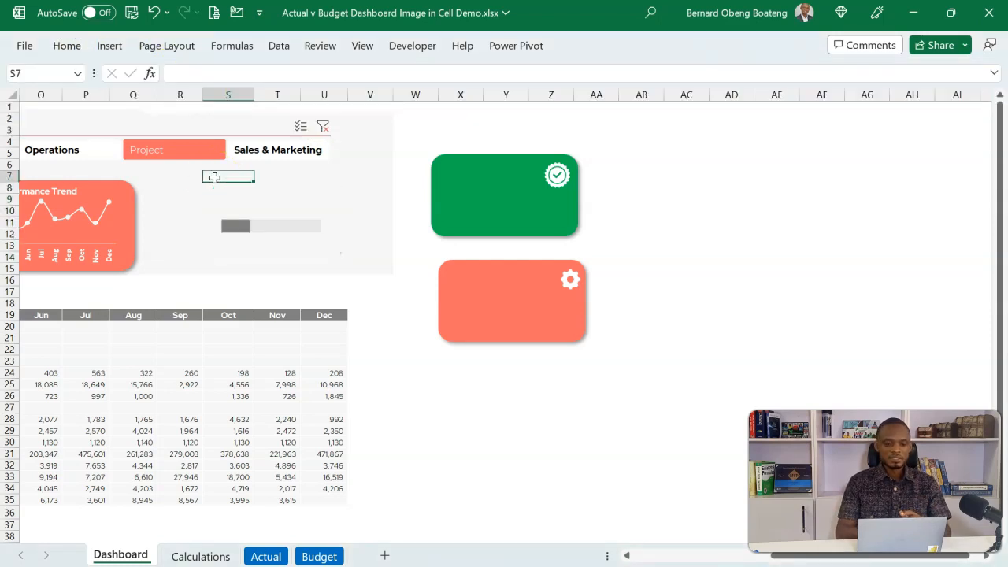
# Enter =IF(Calculations!O39>0,Calculations!I42,Calculations!I43) in the merged card cell S8:U14 on the Dashboard sheet.
pyautogui.click(232, 217)
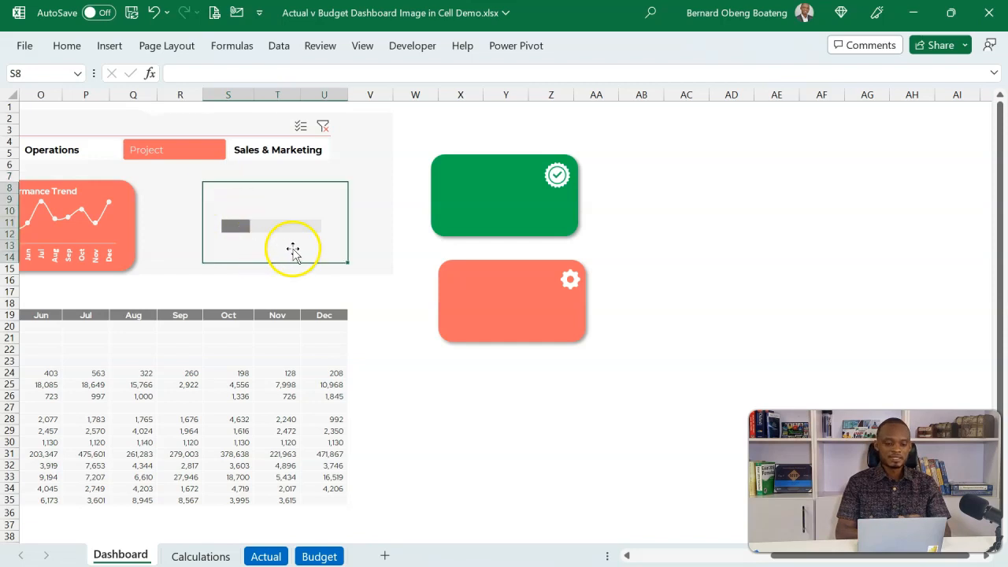
pyautogui.moveTo(303, 223)
pyautogui.write('=IF(')
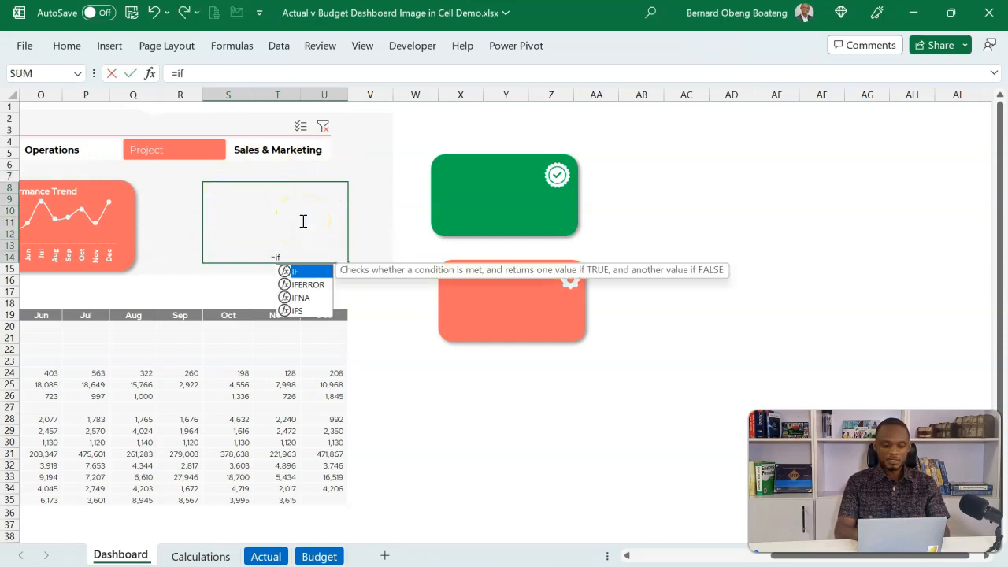
pyautogui.click(203, 553)
pyautogui.click(695, 415)
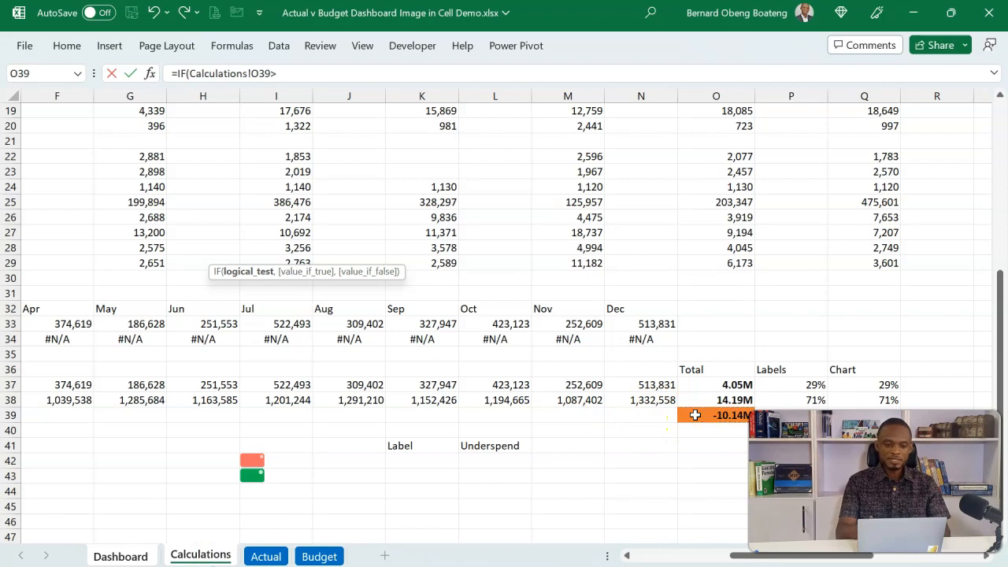
pyautogui.write('>0,')
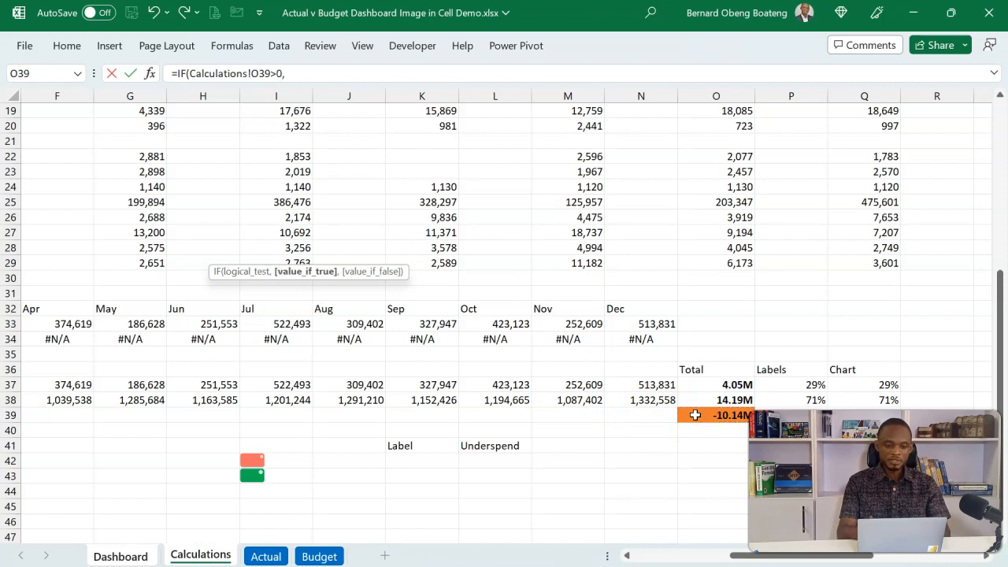
pyautogui.click(271, 462)
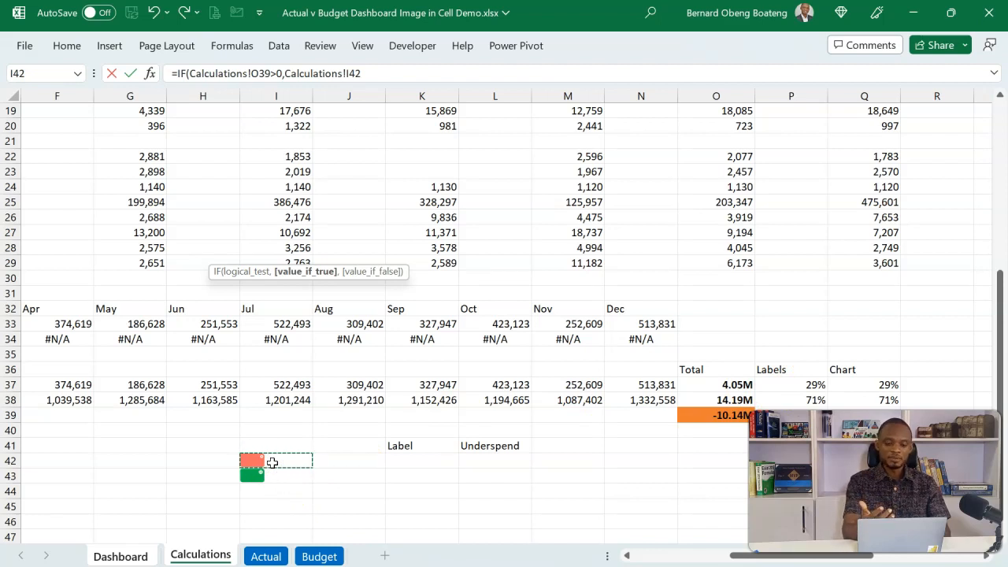
pyautogui.write(',Calculations!I43')
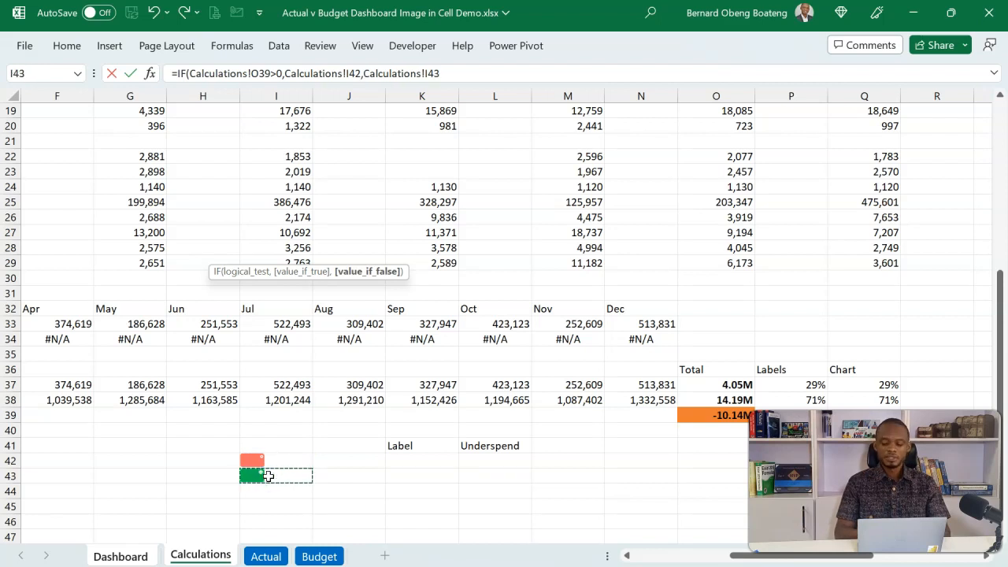
pyautogui.hotkey('ctrl', 'Return')
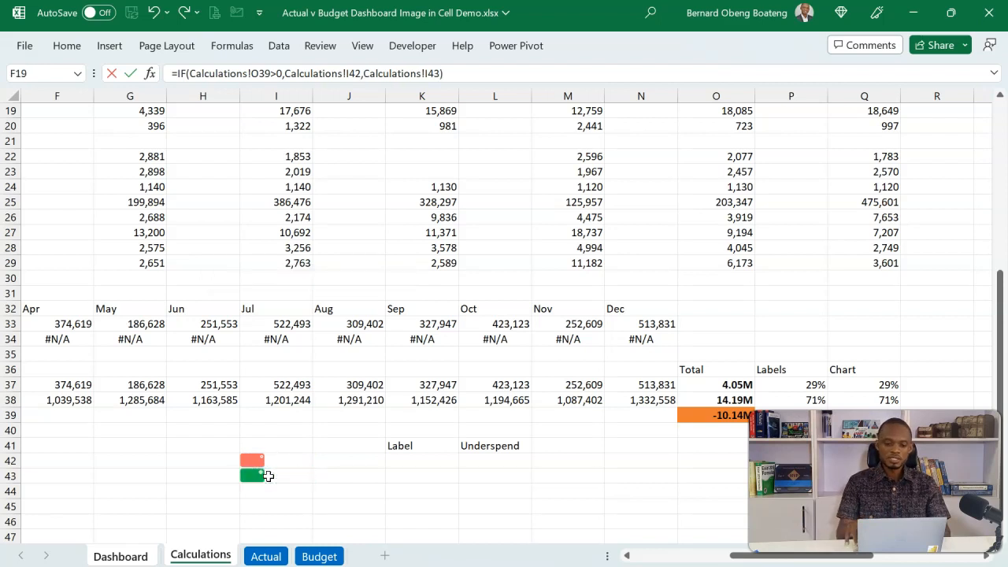
pyautogui.hotkey('ctrl', 'pageup')
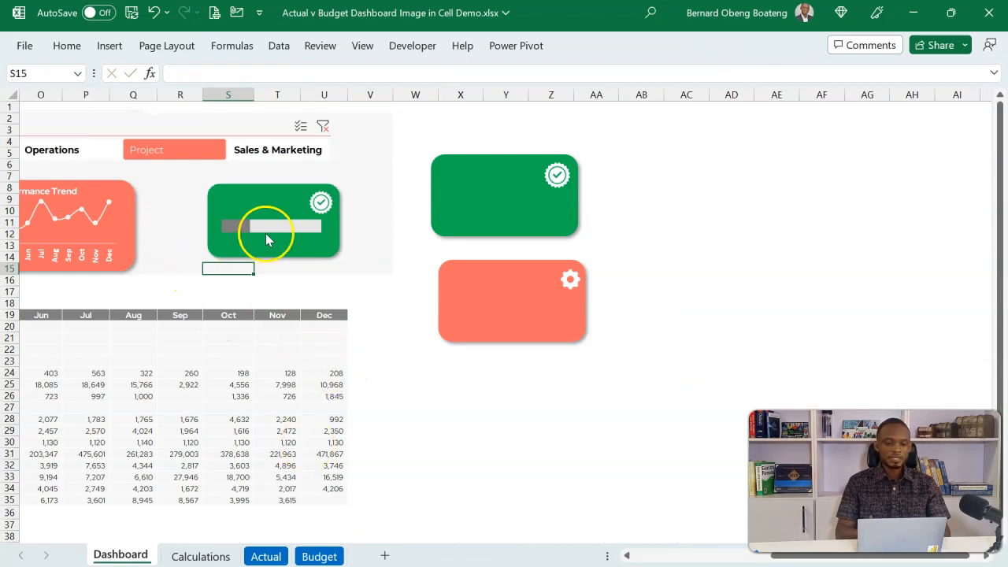
# Move the card's label text box slightly down and link it to cell L41 of the Calculations sheet.
pyautogui.click(279, 197)
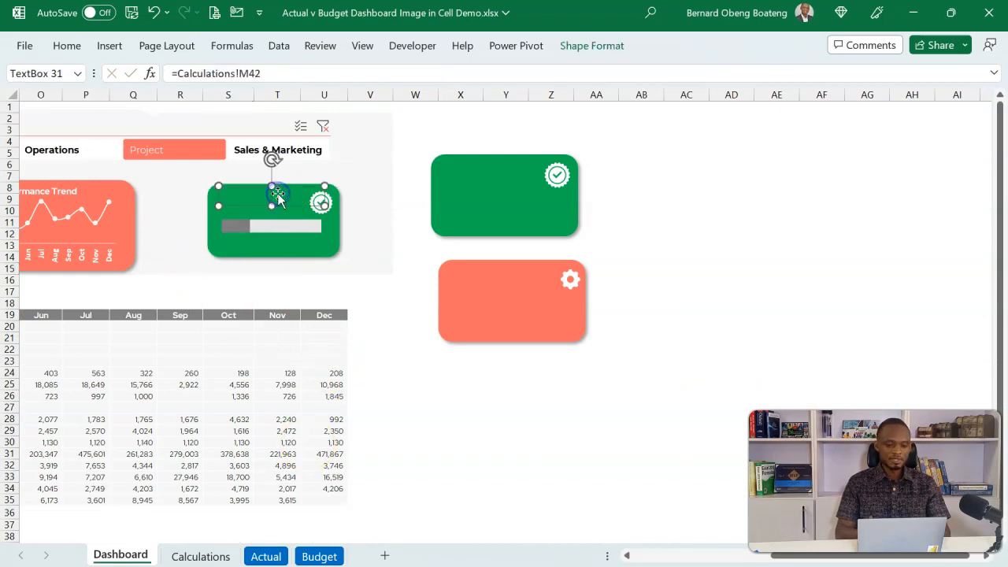
pyautogui.moveTo(278, 189); pyautogui.dragTo(274, 191)
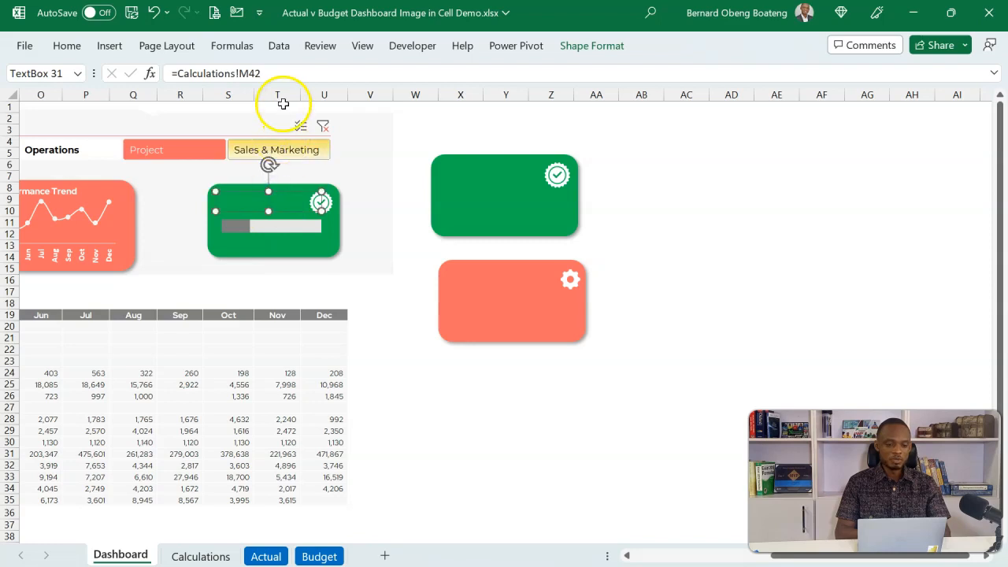
pyautogui.click(285, 71)
pyautogui.press('BackSpace')
pyautogui.press('BackSpace')
pyautogui.press('BackSpace')
pyautogui.press('BackSpace')
pyautogui.press('BackSpace')
pyautogui.press('BackSpace')
pyautogui.press('BackSpace')
pyautogui.press('BackSpace')
pyautogui.press('BackSpace')
pyautogui.press('BackSpace')
pyautogui.press('BackSpace')
pyautogui.press('BackSpace')
pyautogui.press('BackSpace')
pyautogui.press('BackSpace')
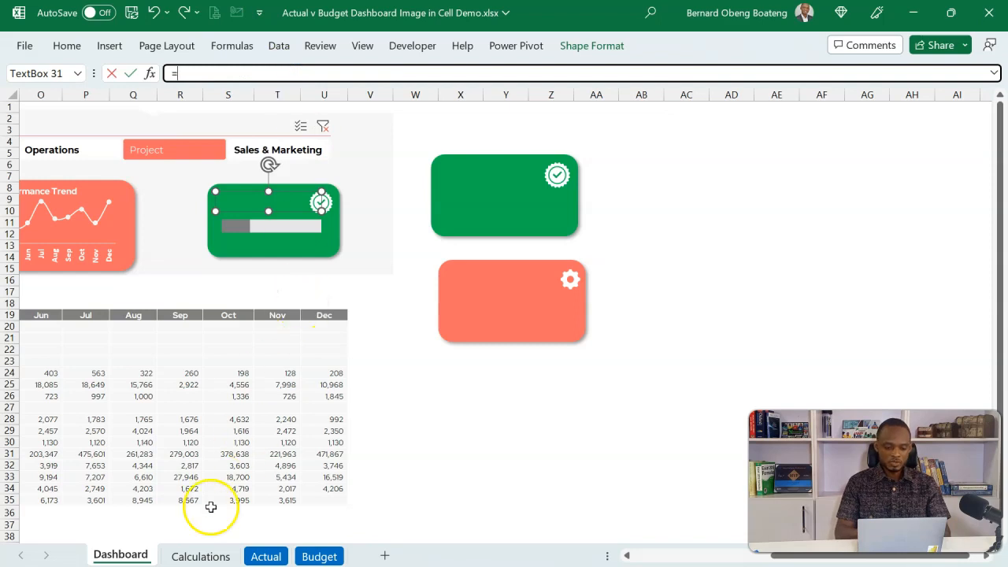
pyautogui.click(197, 556)
pyautogui.click(482, 446)
pyautogui.press('Return')
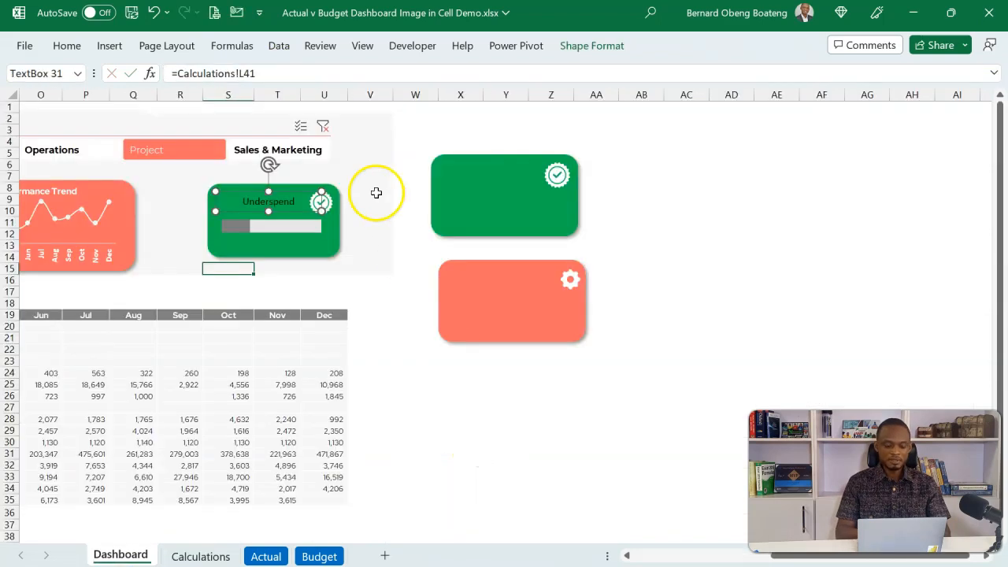
# Format the card's label text in white, bold Red Hat Display.
pyautogui.click(67, 47)
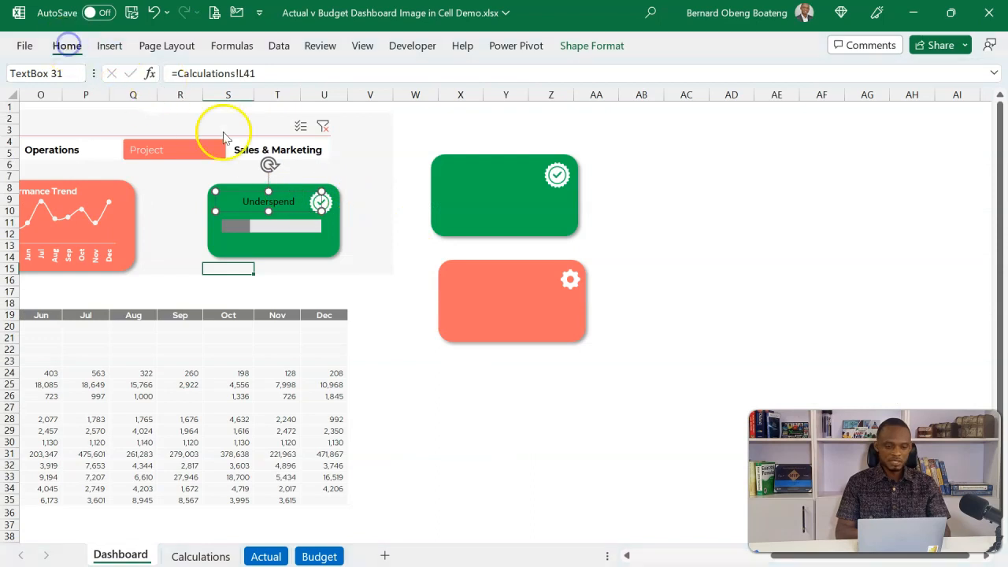
pyautogui.click(248, 106)
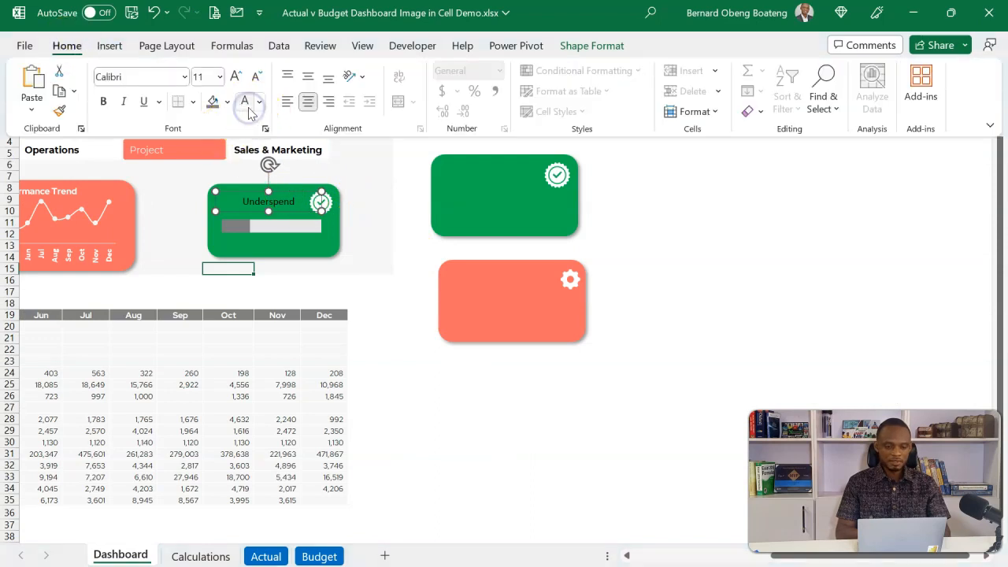
pyautogui.click(257, 193)
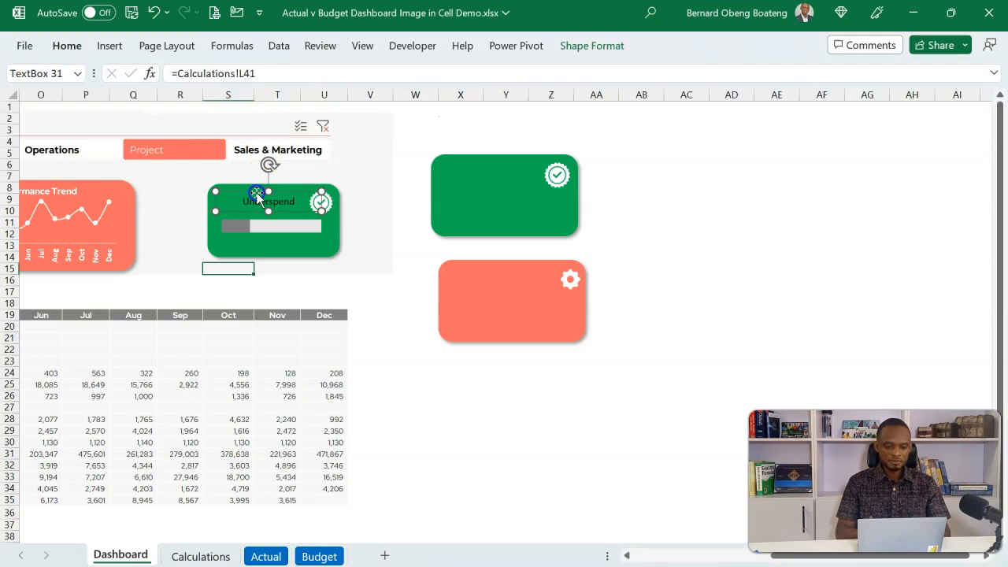
pyautogui.click(66, 46)
pyautogui.click(244, 101)
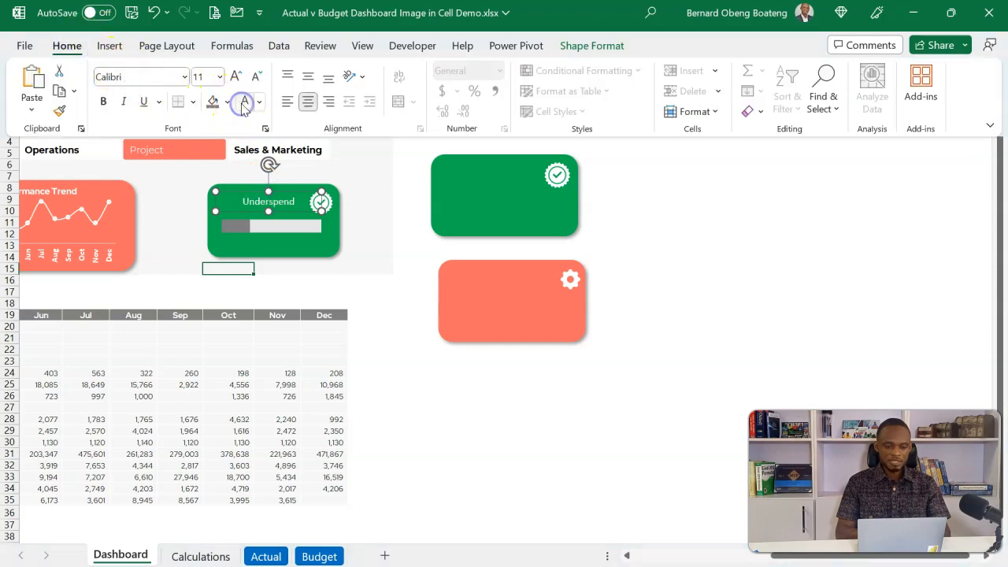
pyautogui.click(184, 77)
pyautogui.write('Red Hat Display')
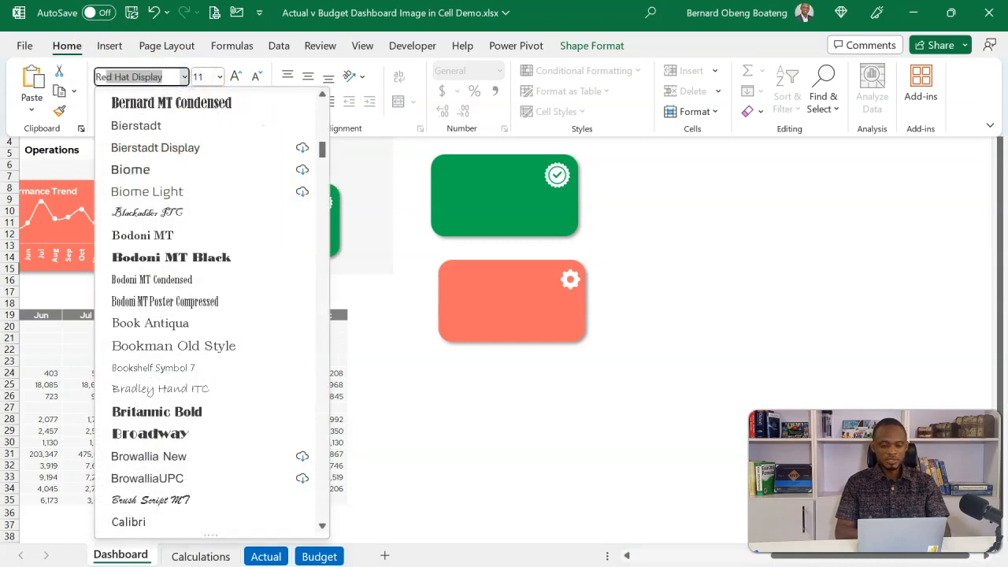
pyautogui.press('Return')
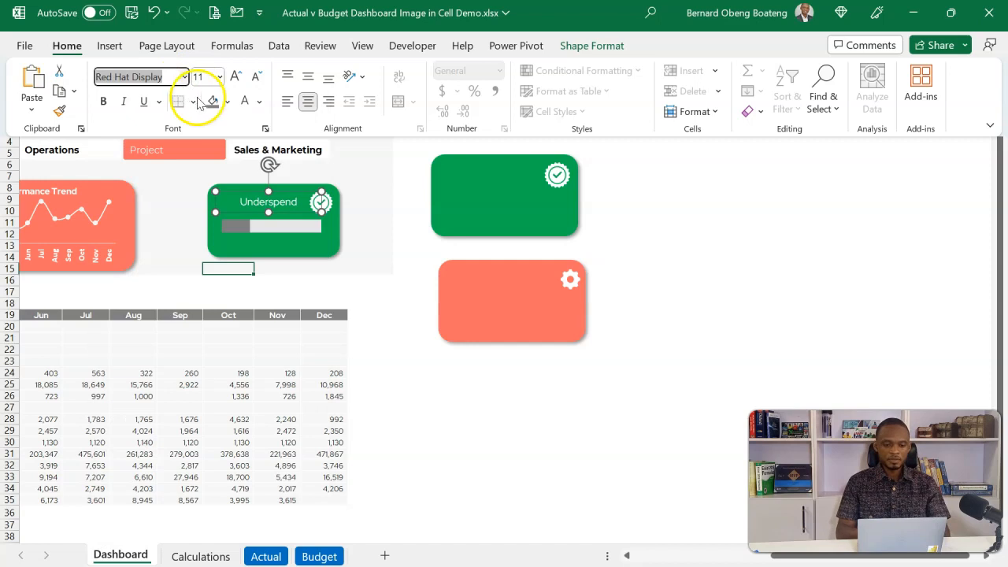
pyautogui.click(104, 103)
pyautogui.click(304, 295)
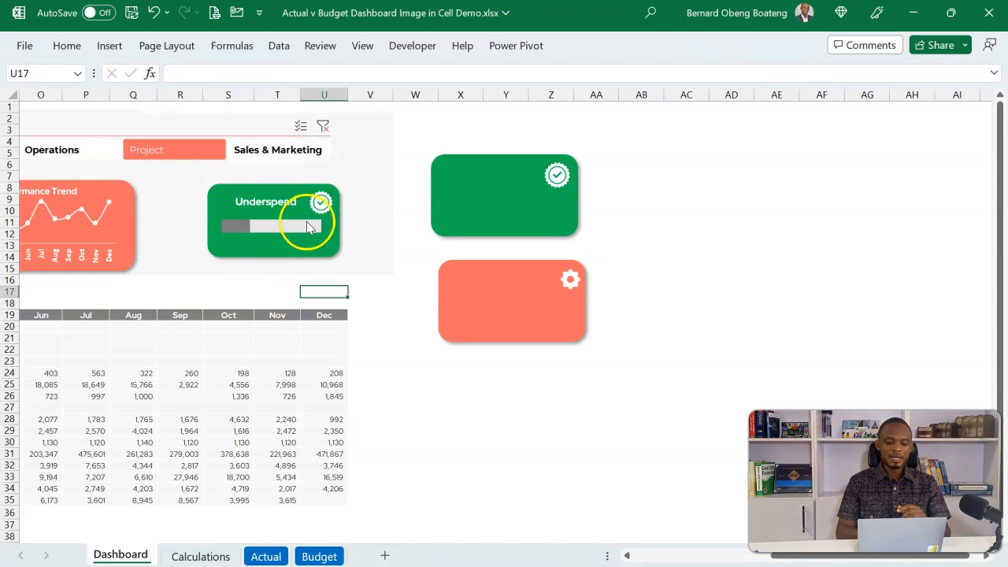
pyautogui.click(278, 224)
pyautogui.click(278, 226)
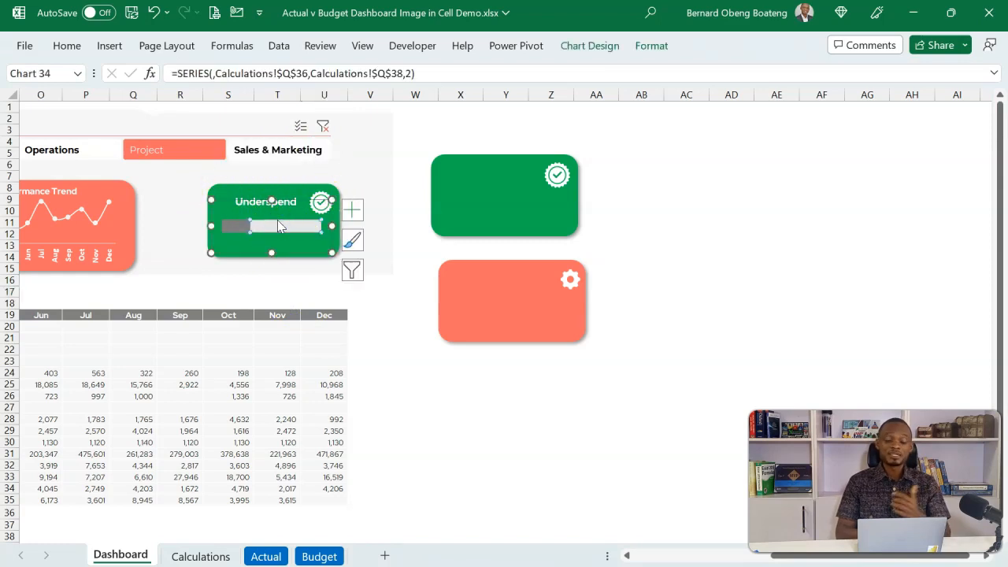
pyautogui.click(308, 266)
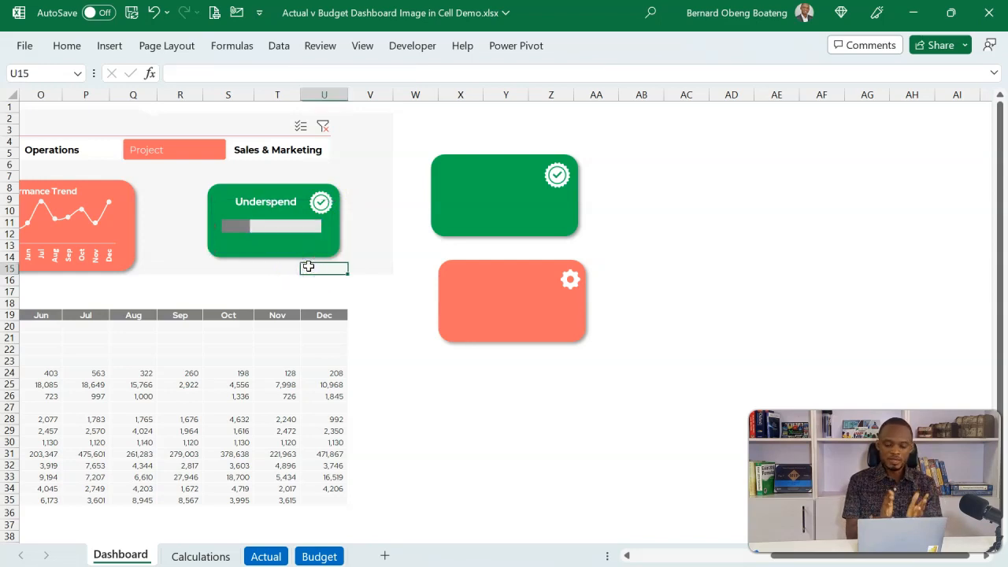
# Test the card picture and label by switching the department slicer between Project and Sales & Marketing.
pyautogui.click(462, 430)
pyautogui.press('Left')
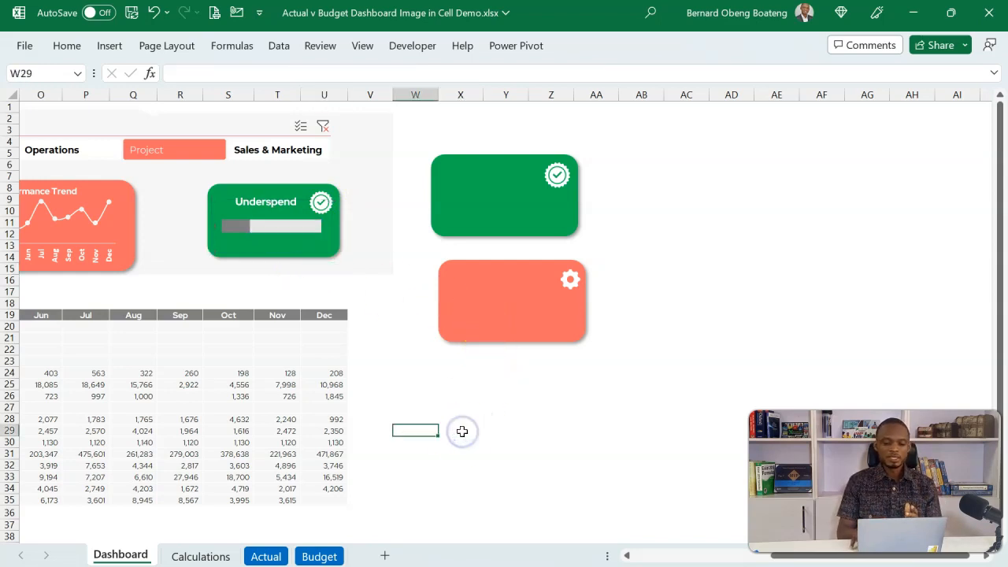
pyautogui.press('Left')
pyautogui.press('Left')
pyautogui.press('Left')
pyautogui.press('Left')
pyautogui.press('Left')
pyautogui.press('Left')
pyautogui.press('Left')
pyautogui.press('Left')
pyautogui.press('Left')
pyautogui.press('Left')
pyautogui.press('Left')
pyautogui.press('Left')
pyautogui.press('Left')
pyautogui.press('Left')
pyautogui.press('Left')
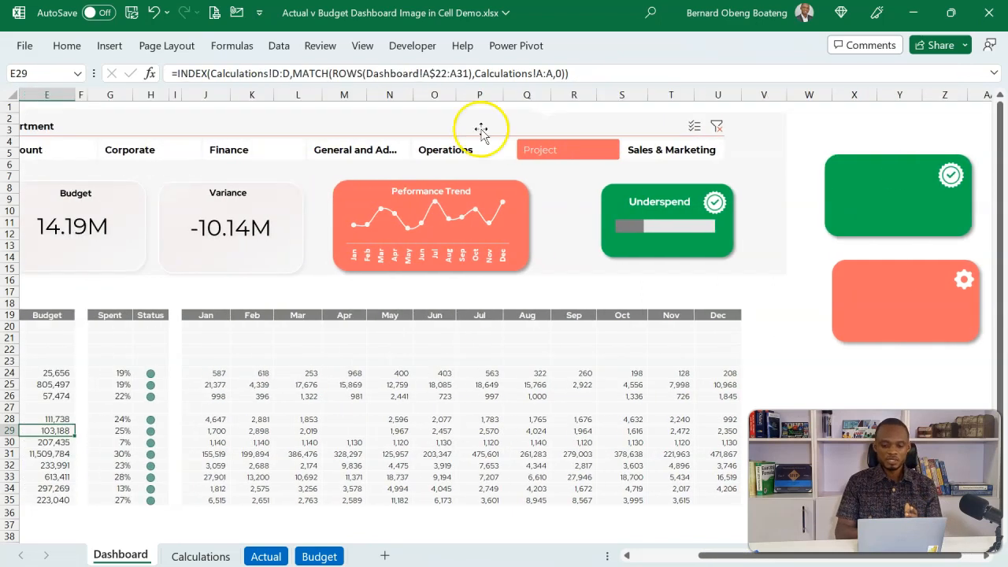
pyautogui.click(600, 153)
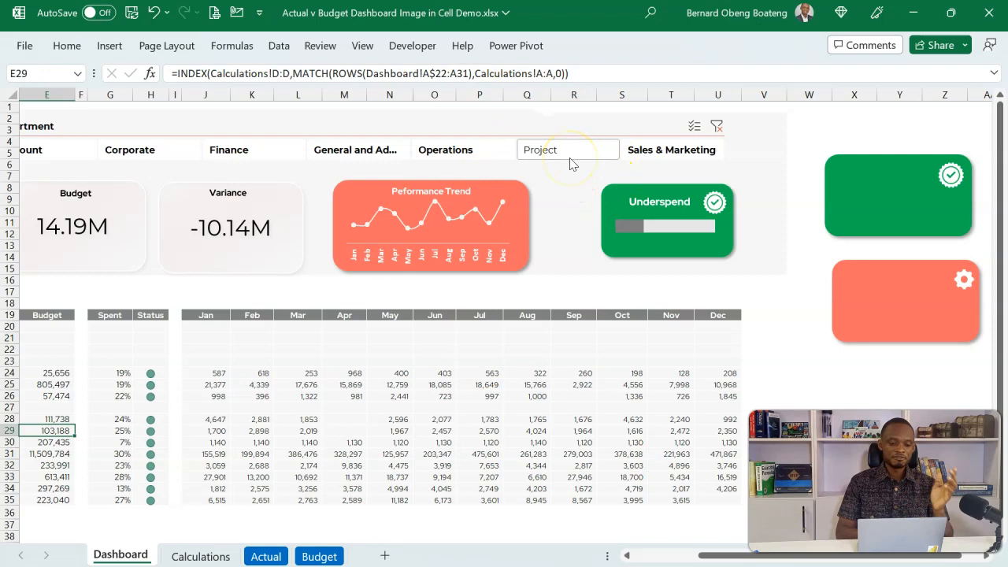
pyautogui.click(653, 148)
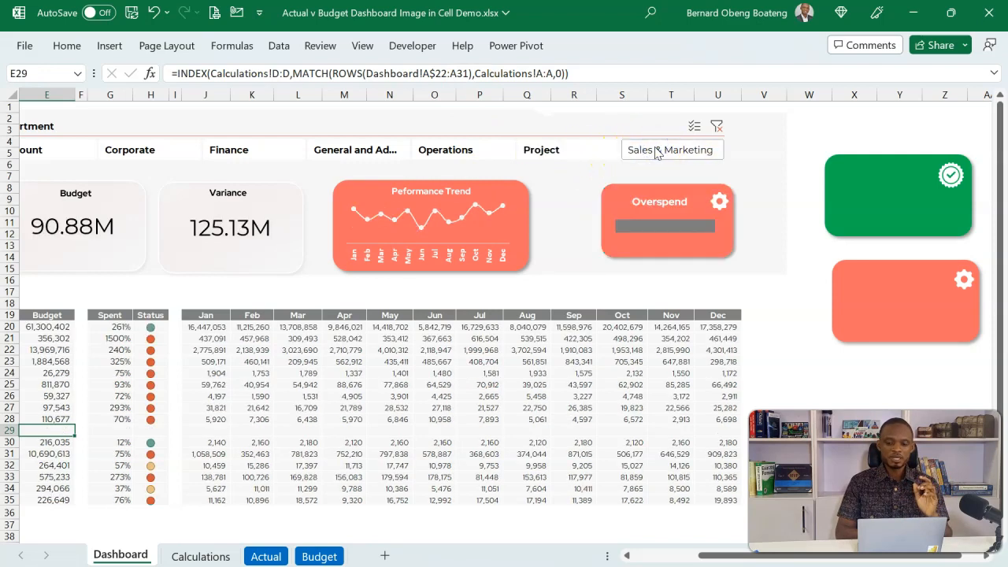
pyautogui.click(608, 152)
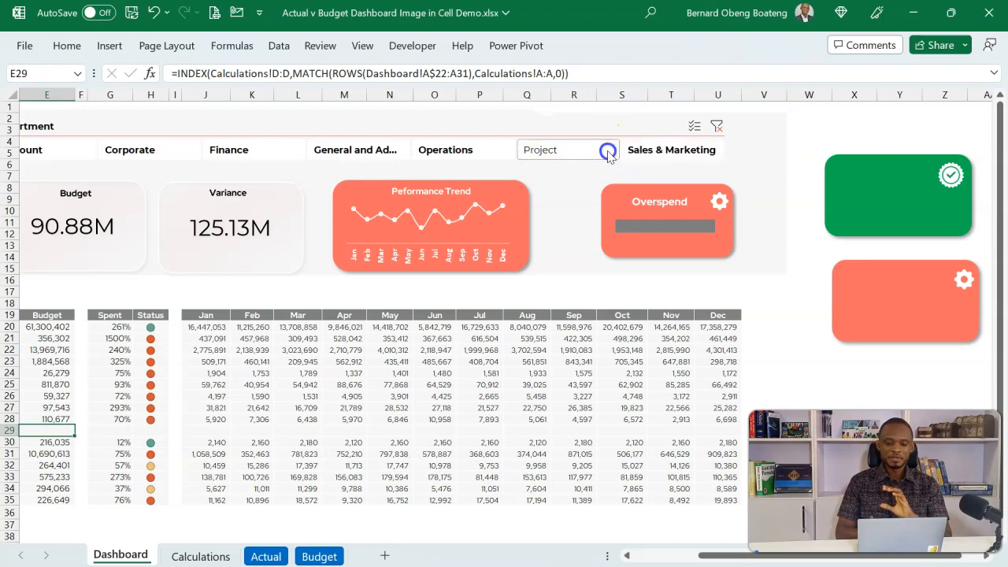
pyautogui.click(650, 150)
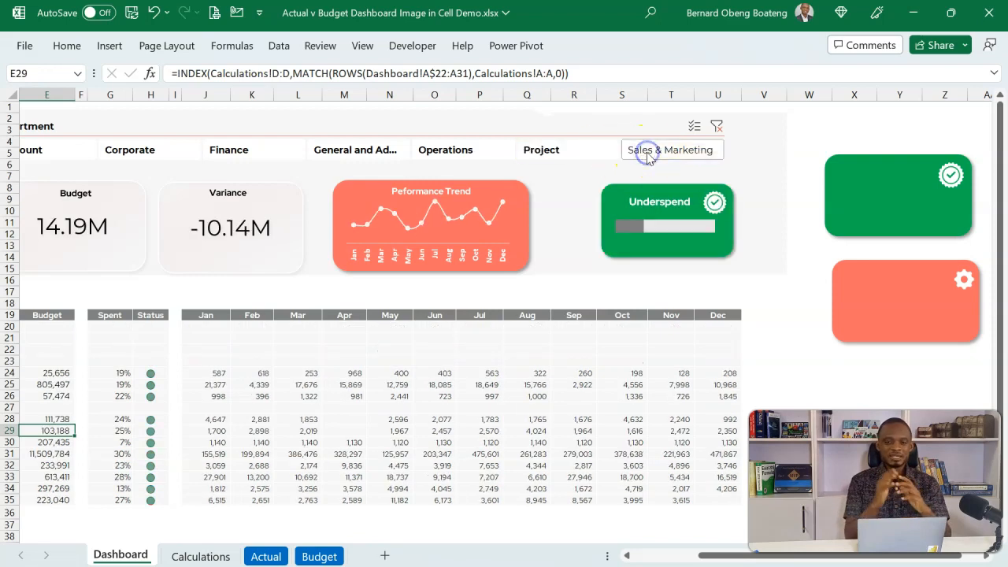